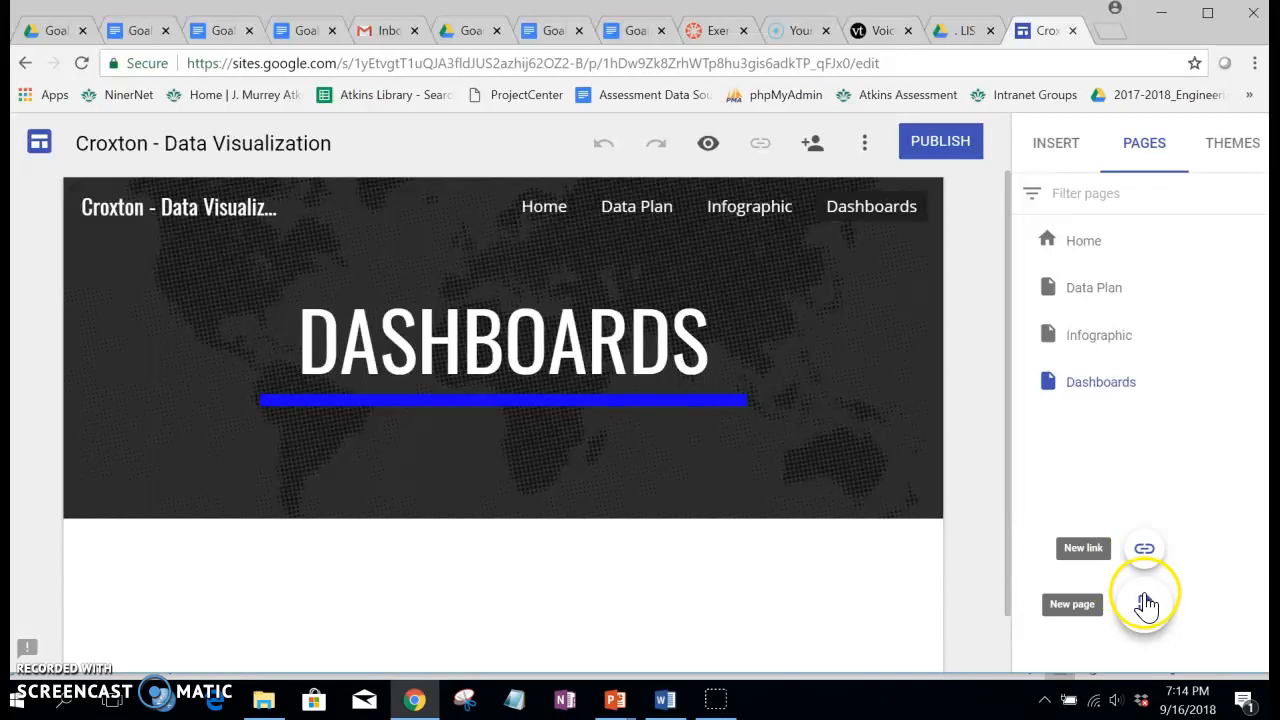
Step: Add a new page named Presentation and publish the site under its web address, viewable by anyone at UNCG
click(1145, 608)
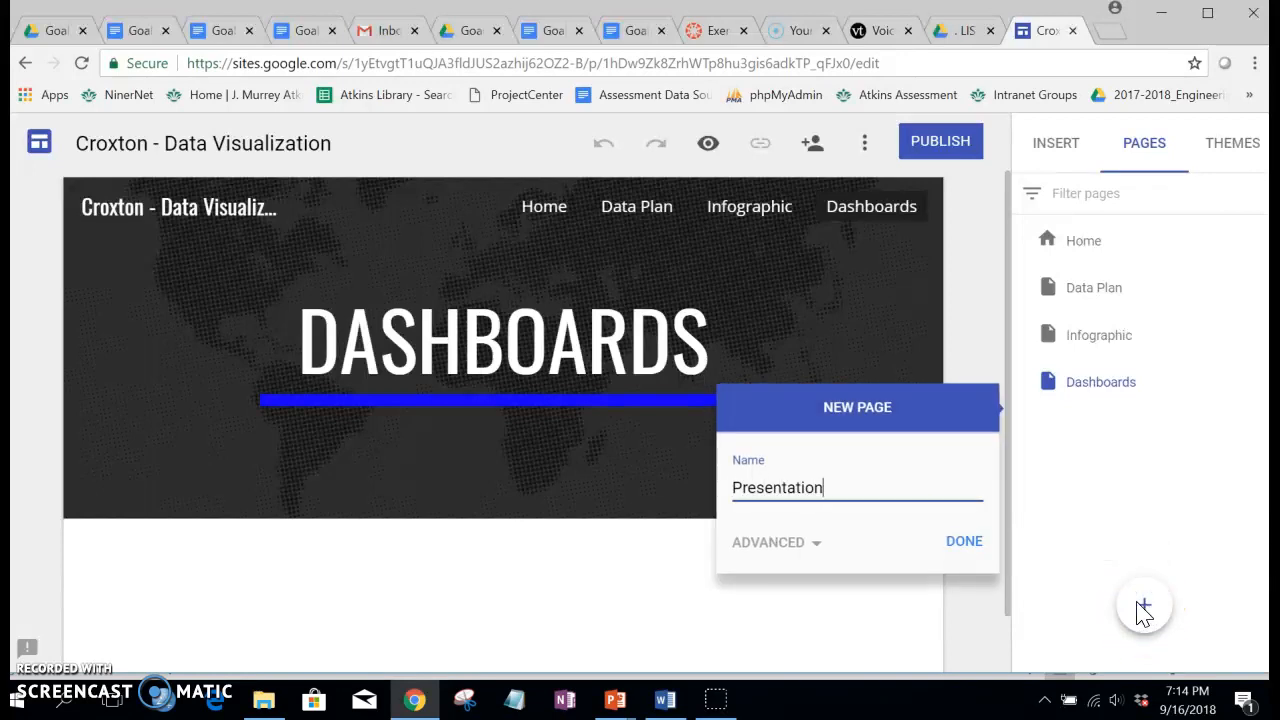
click(962, 544)
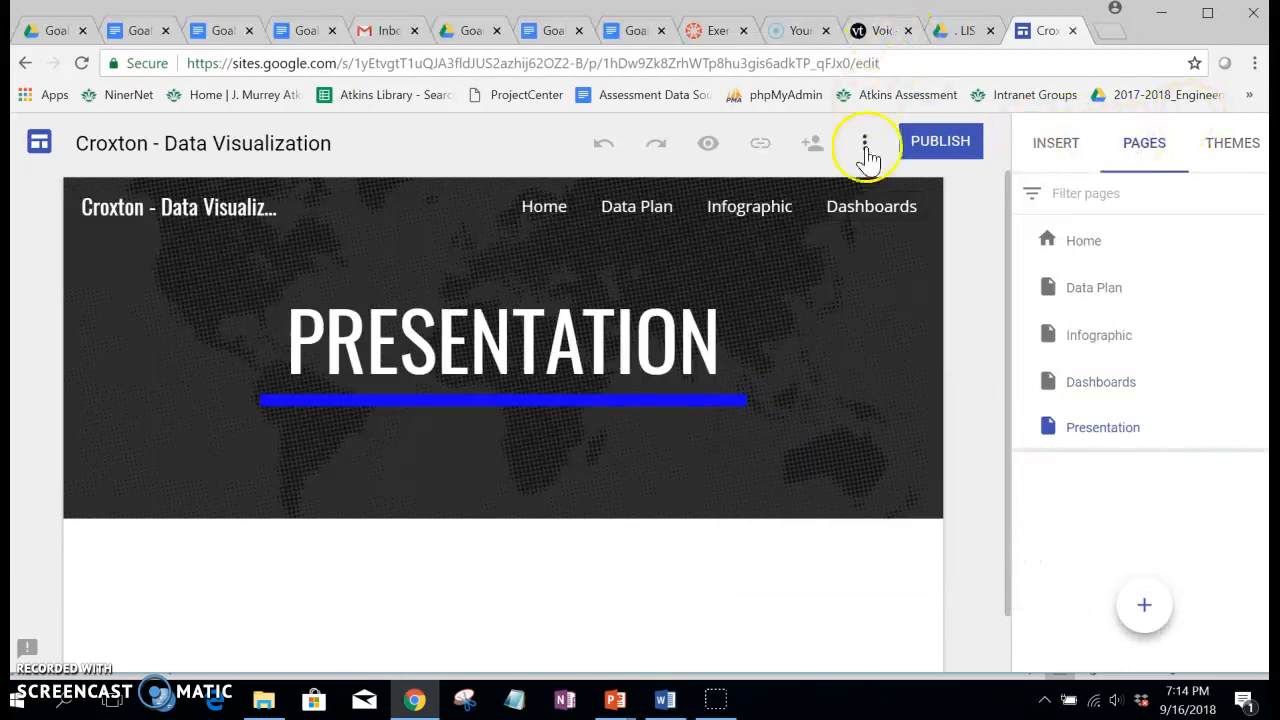
click(927, 148)
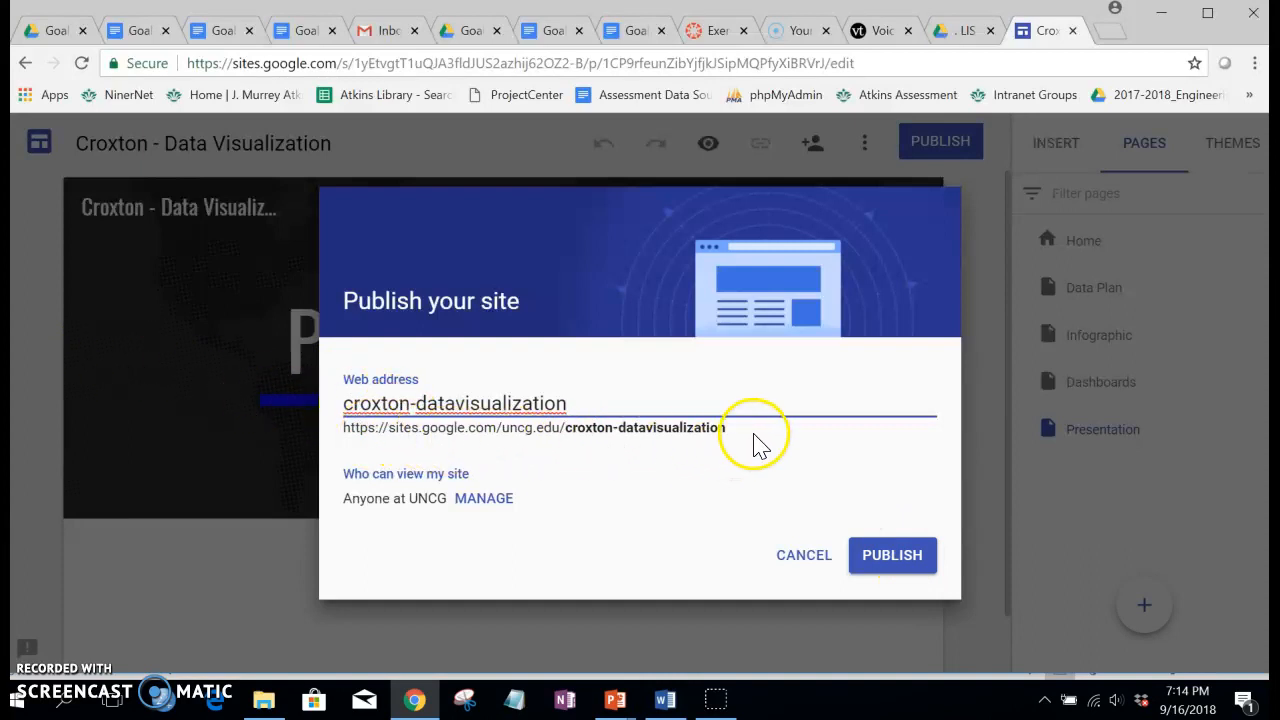
click(889, 562)
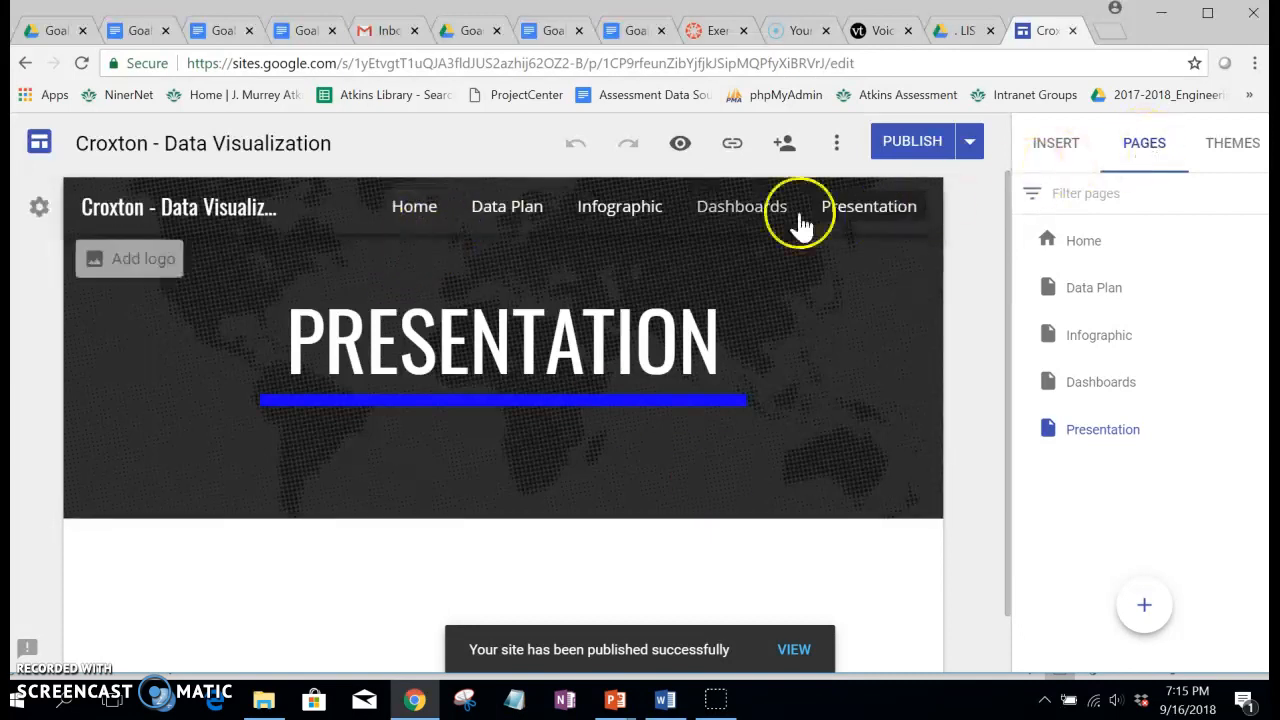
Step: Add a text box to the Home page welcoming visitors to "LIS 688-02/06 - Data Visualization" and inviting them to browse the course project materials
click(418, 210)
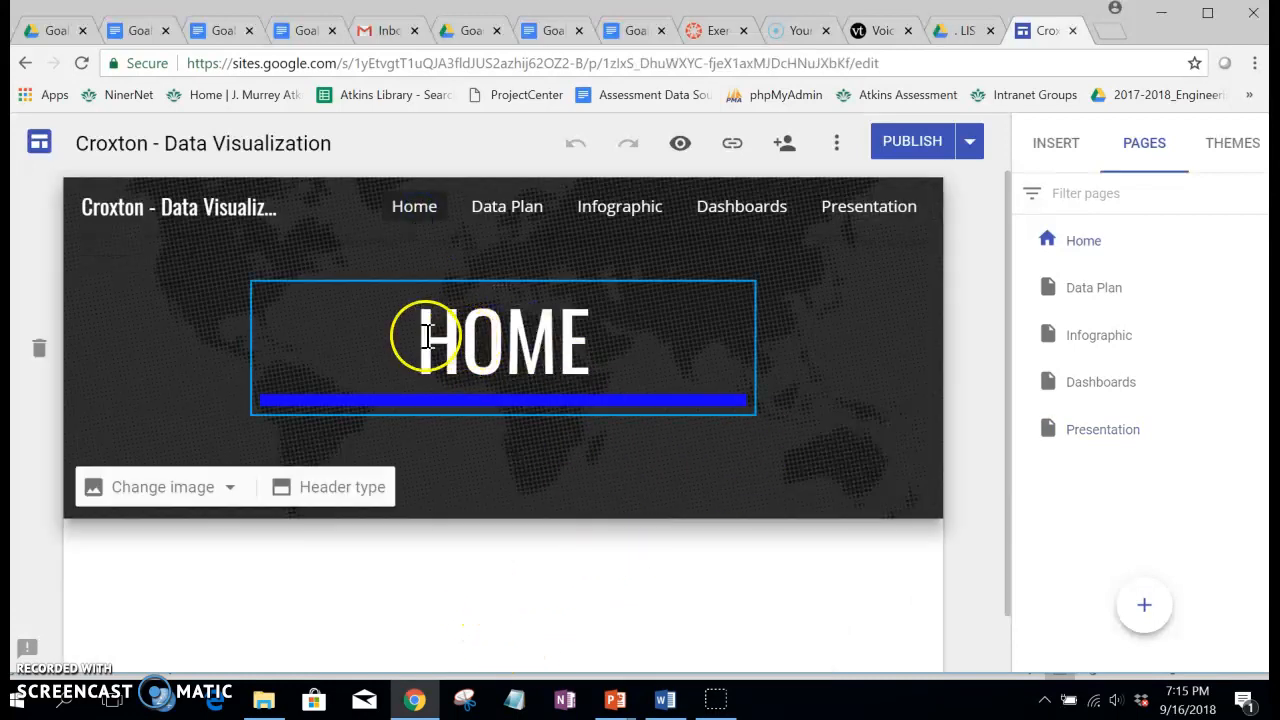
click(420, 578)
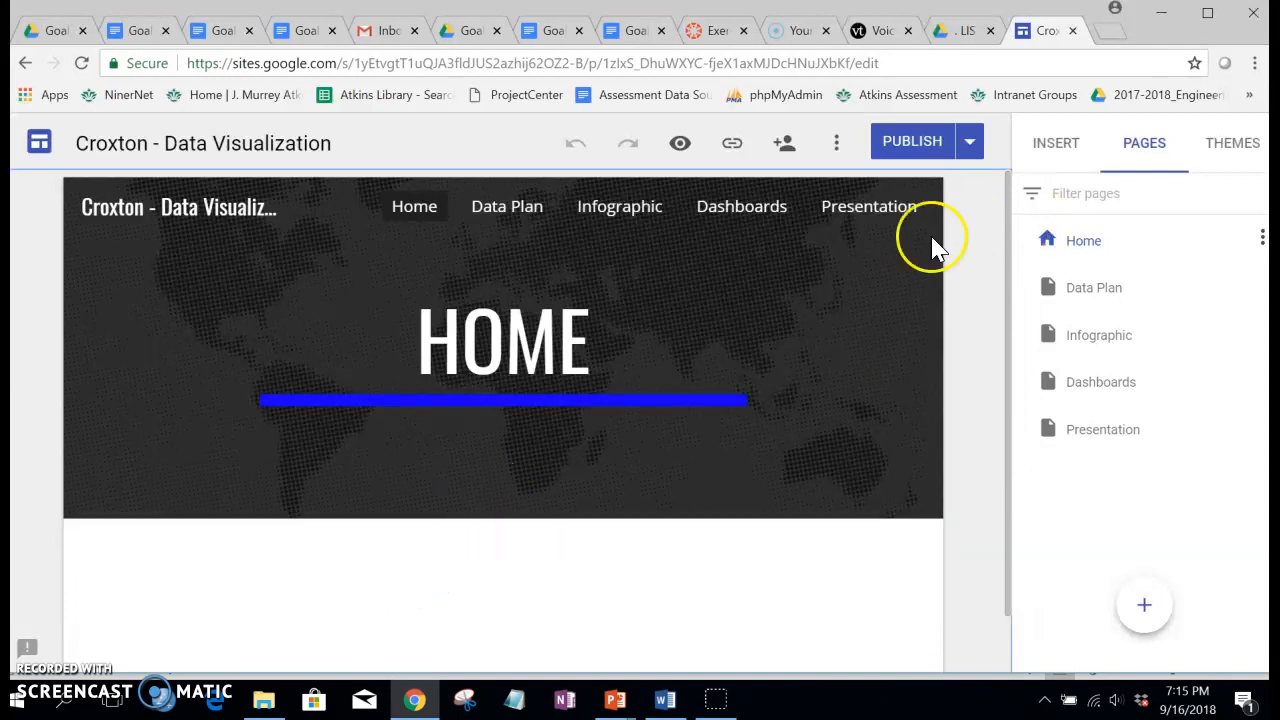
click(1056, 143)
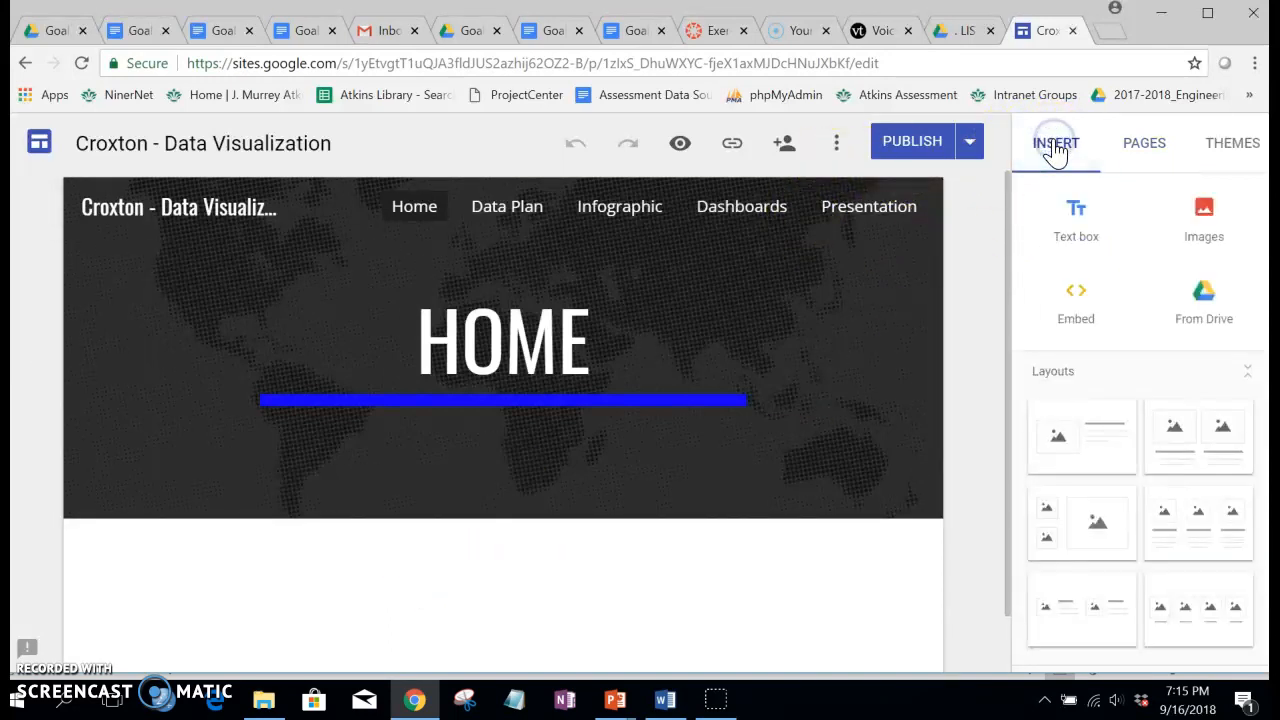
click(1076, 215)
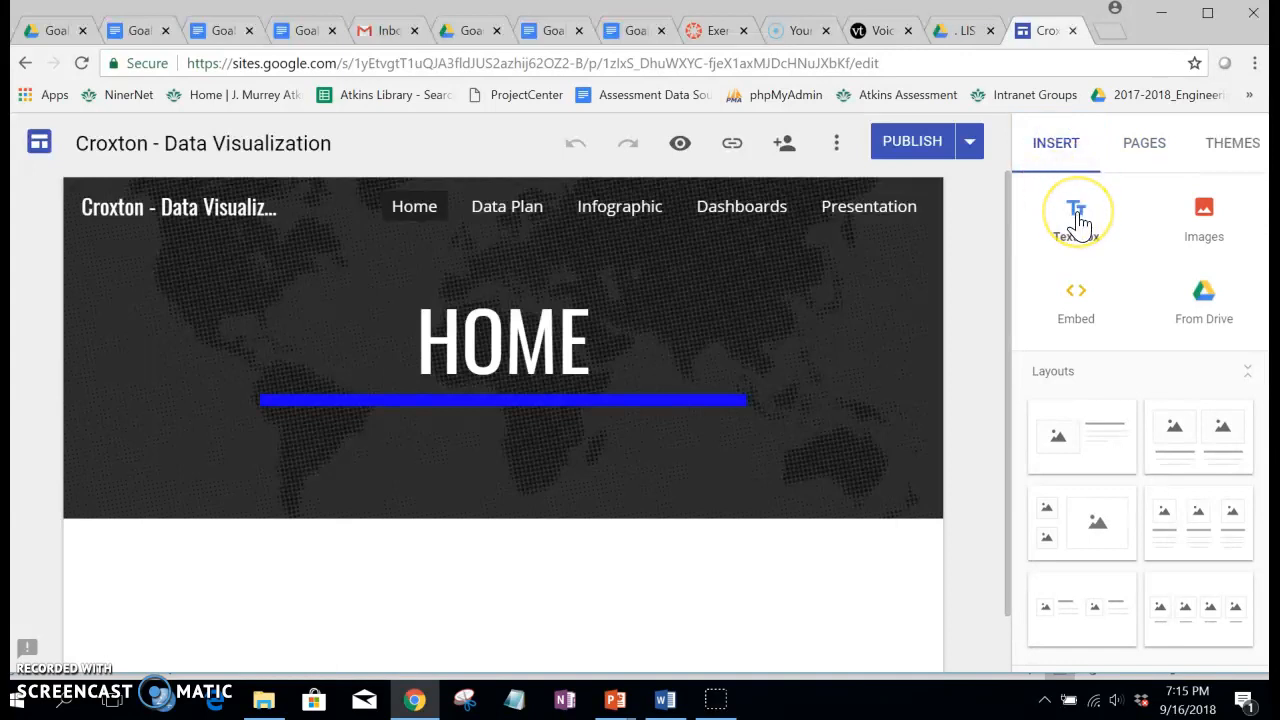
click(174, 415)
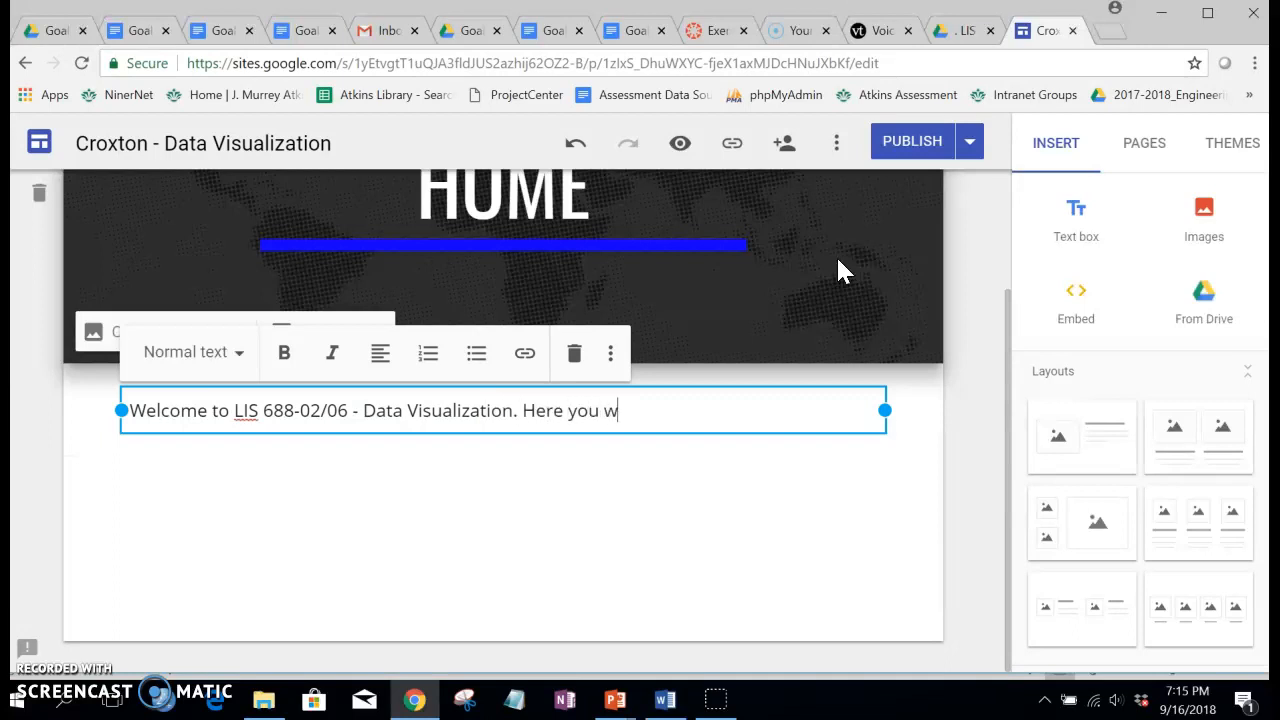
text(ind materials rela)
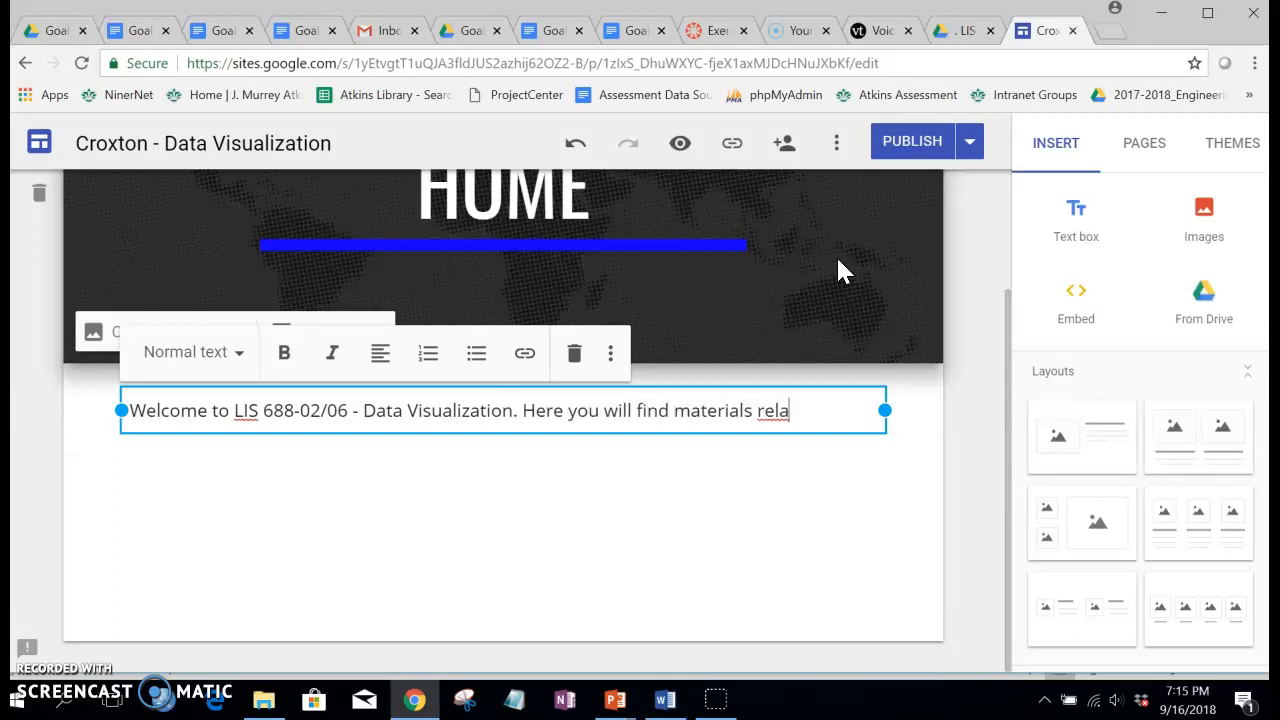
text(ted to projects assigned for this course!  Browse around and have so)
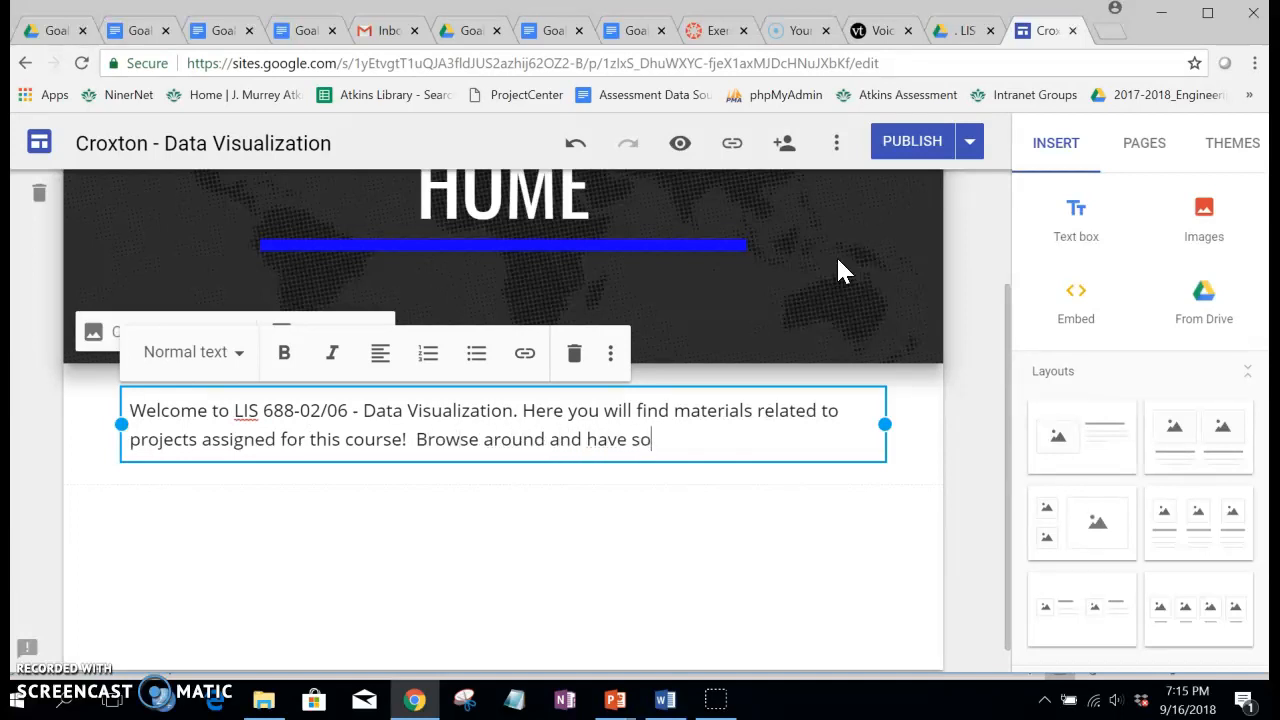
text(un.)
Step: Below the welcome text, add a "For more information" line with the contact person's name and e-mail address
key(Return)
key(Return)
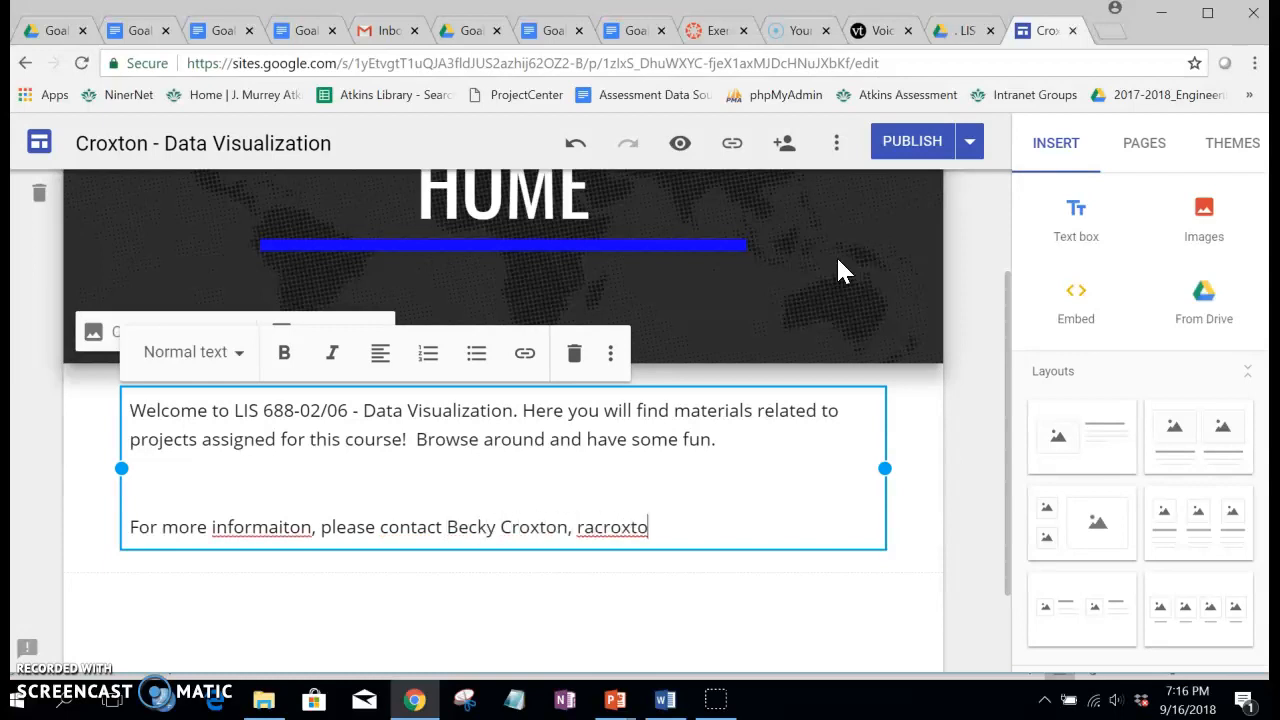
text(g.edu.)
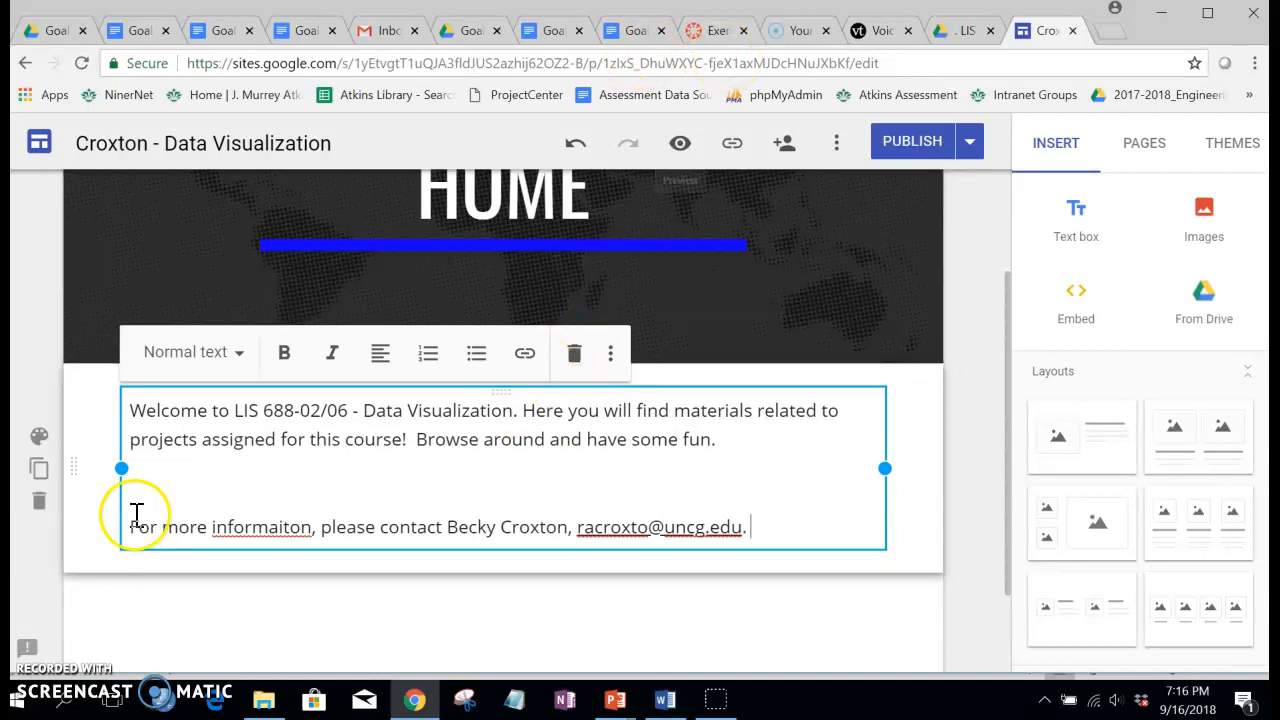
Step: Correct the misspelled word in the contact line to "information" and publish the site
click(234, 527)
right_click(234, 527)
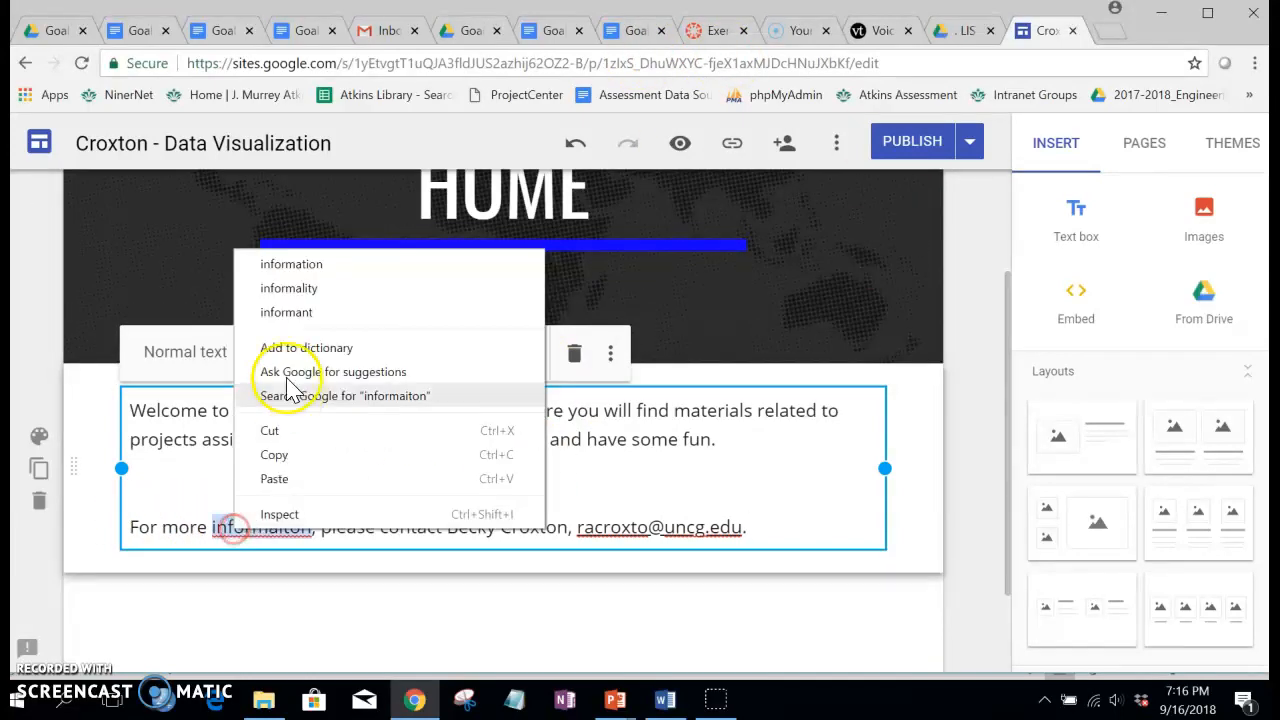
click(287, 264)
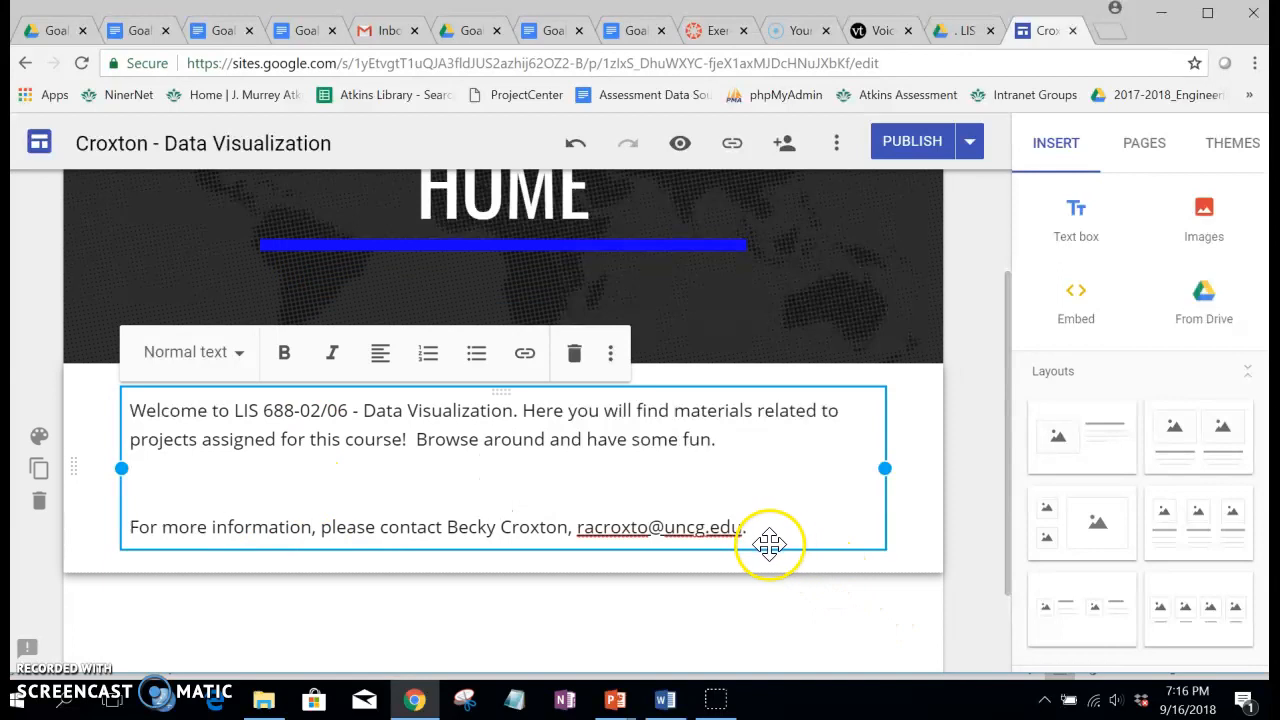
scroll(818, 258, up, 2)
click(900, 142)
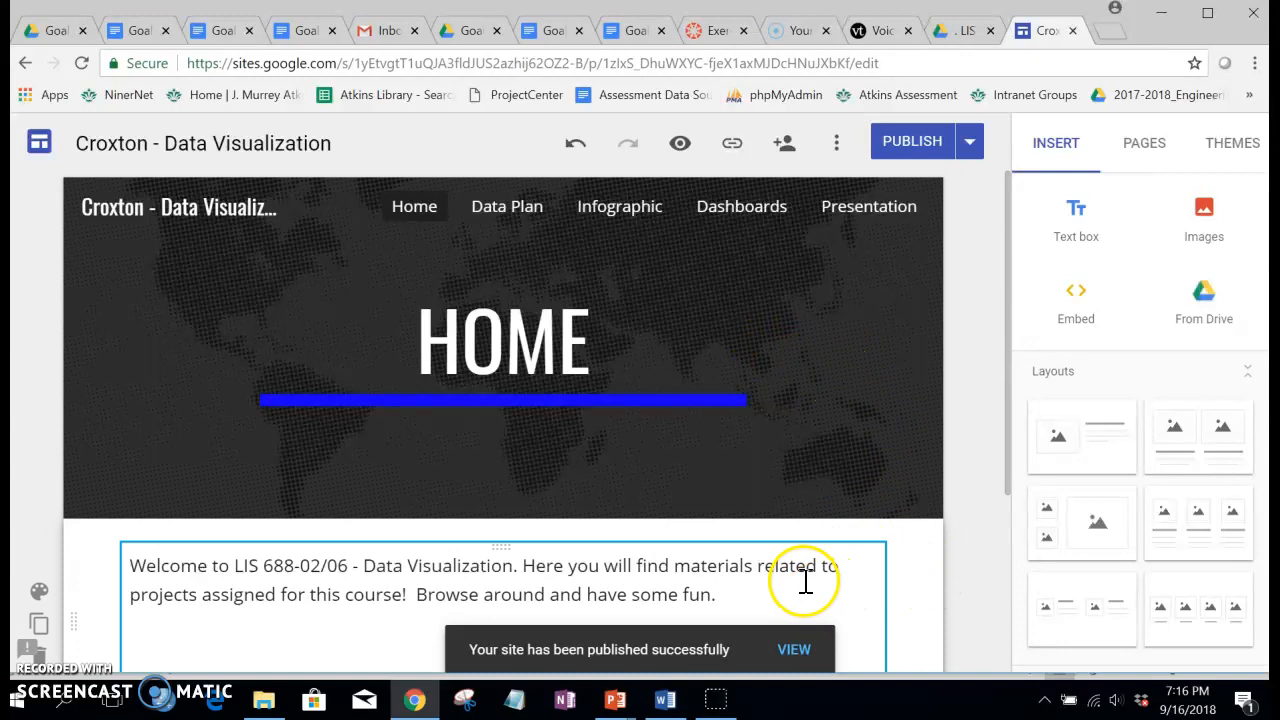
Step: Upload the portrait photo from the Dropbox folder to the Home page below the contact text, and publish the site
scroll(710, 565, down, 3)
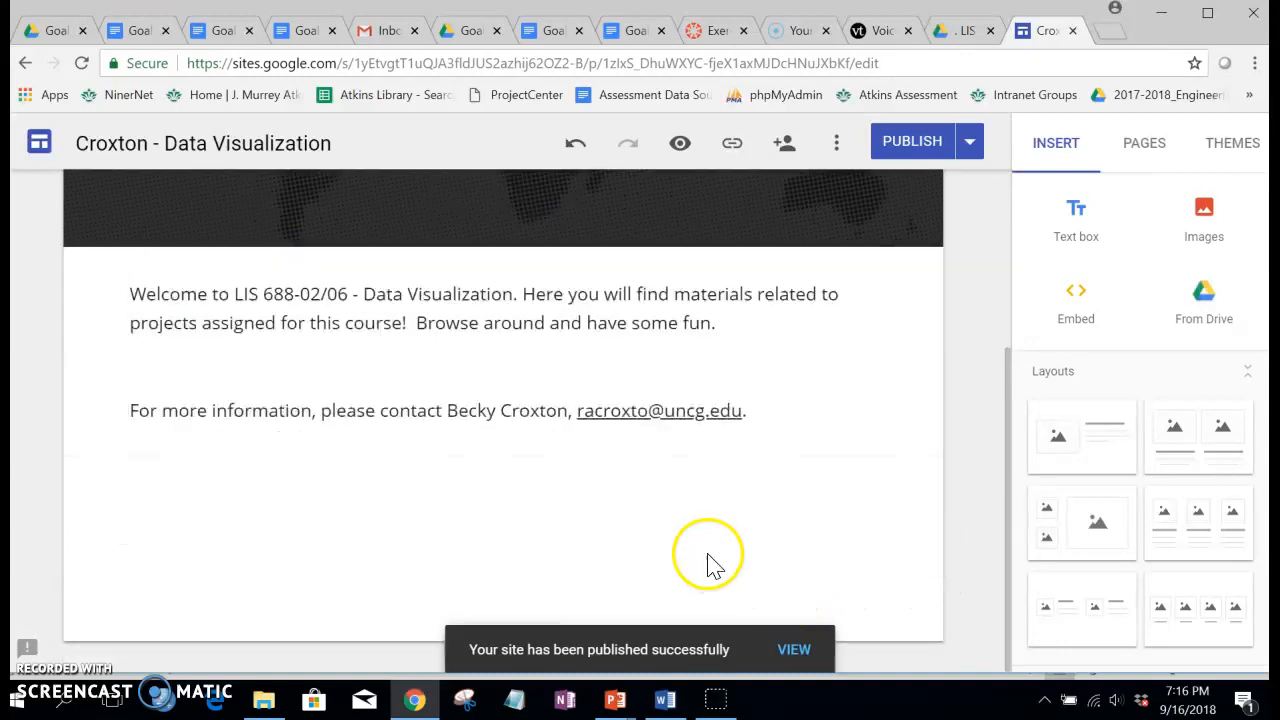
click(135, 294)
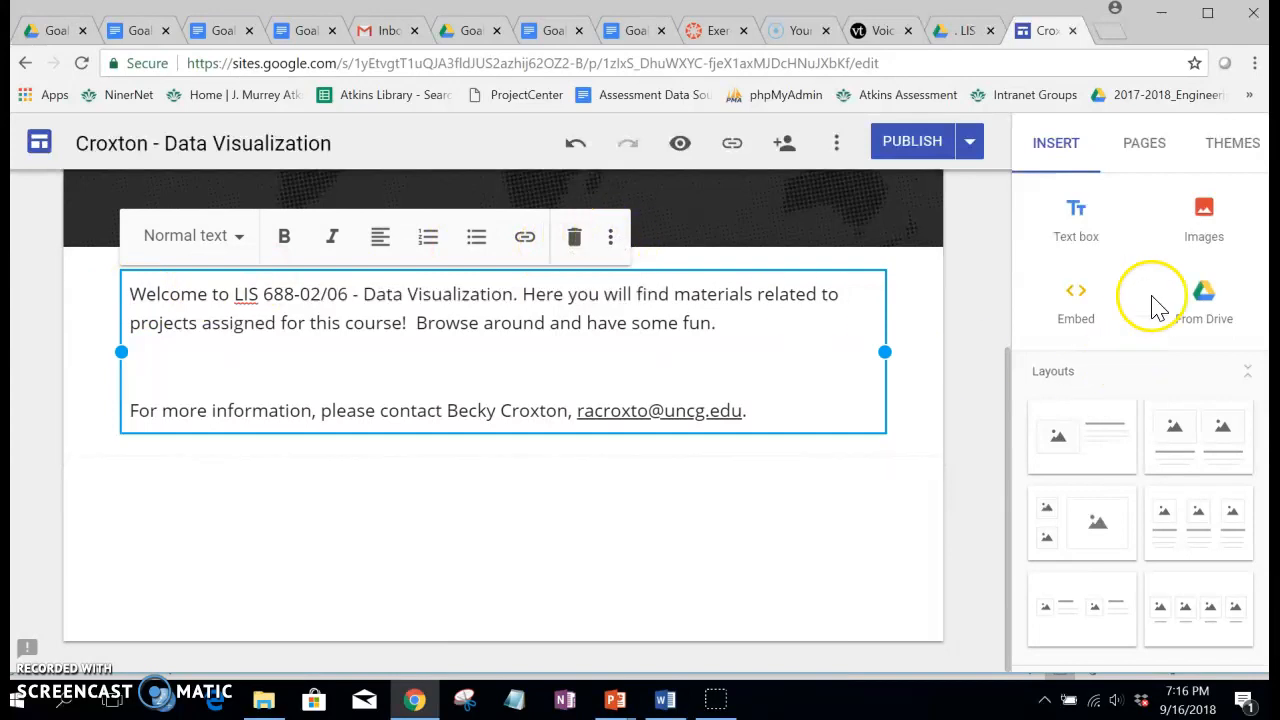
click(1205, 213)
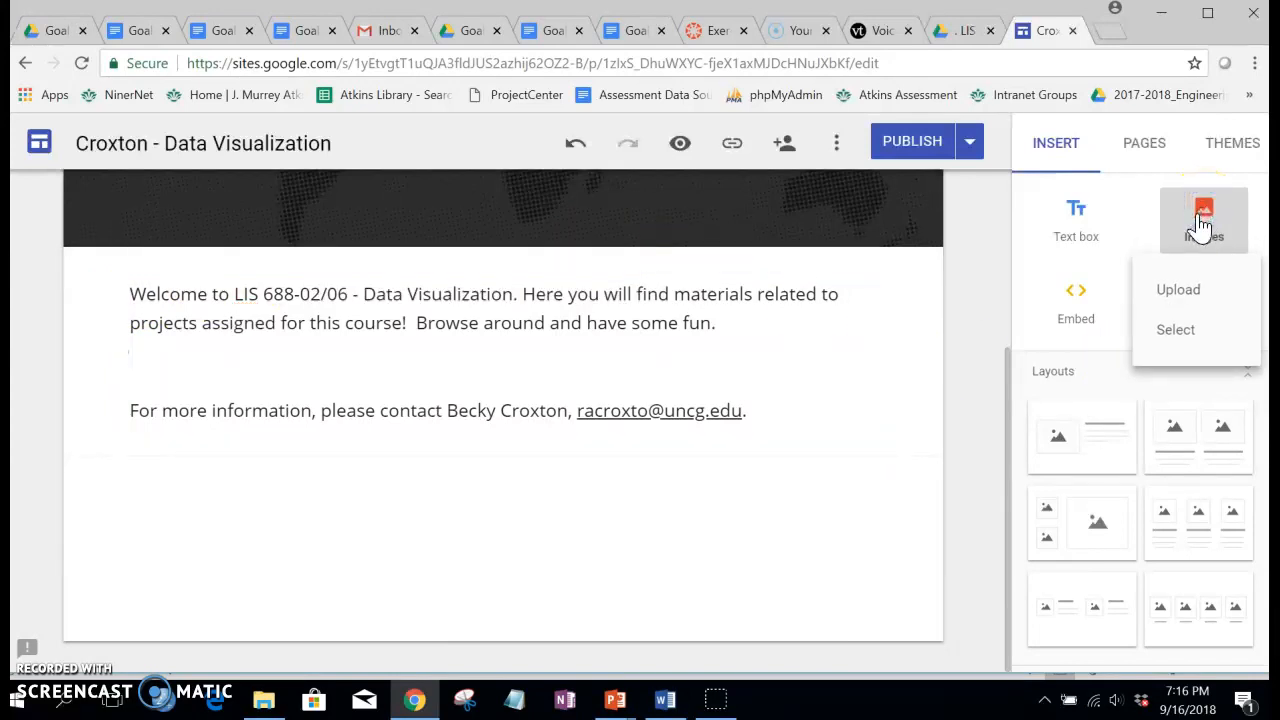
click(1178, 292)
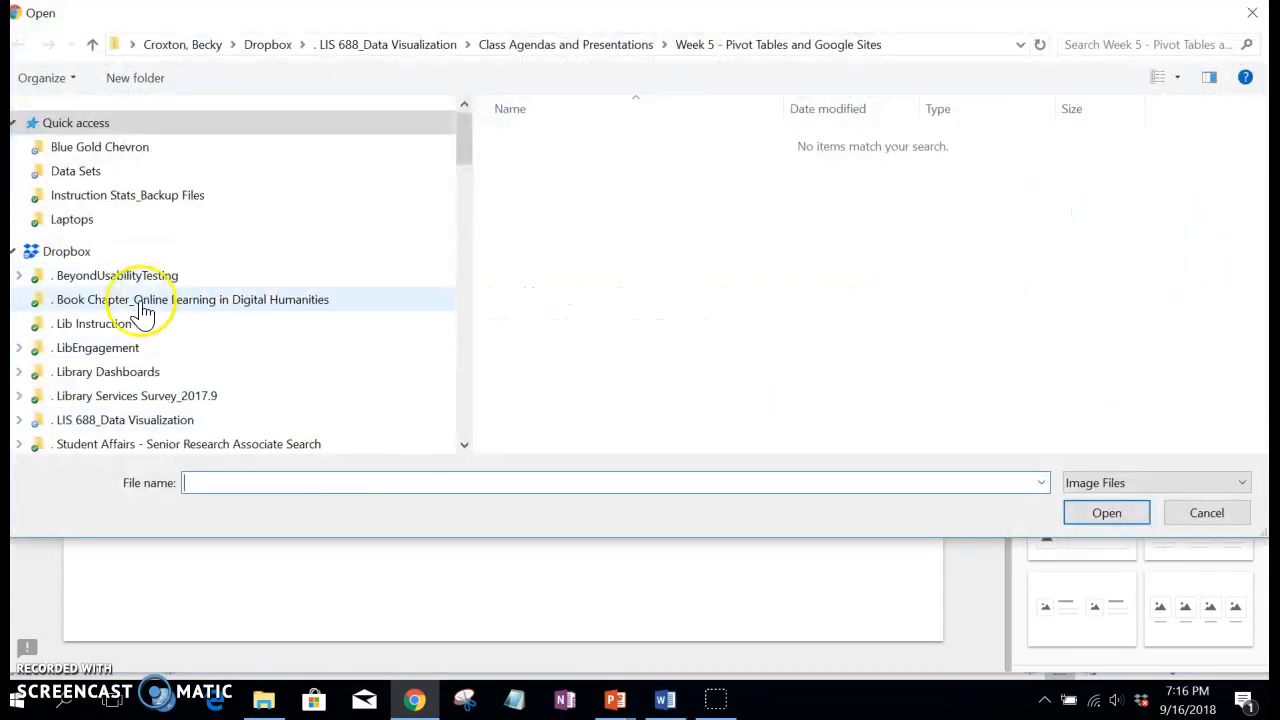
click(258, 44)
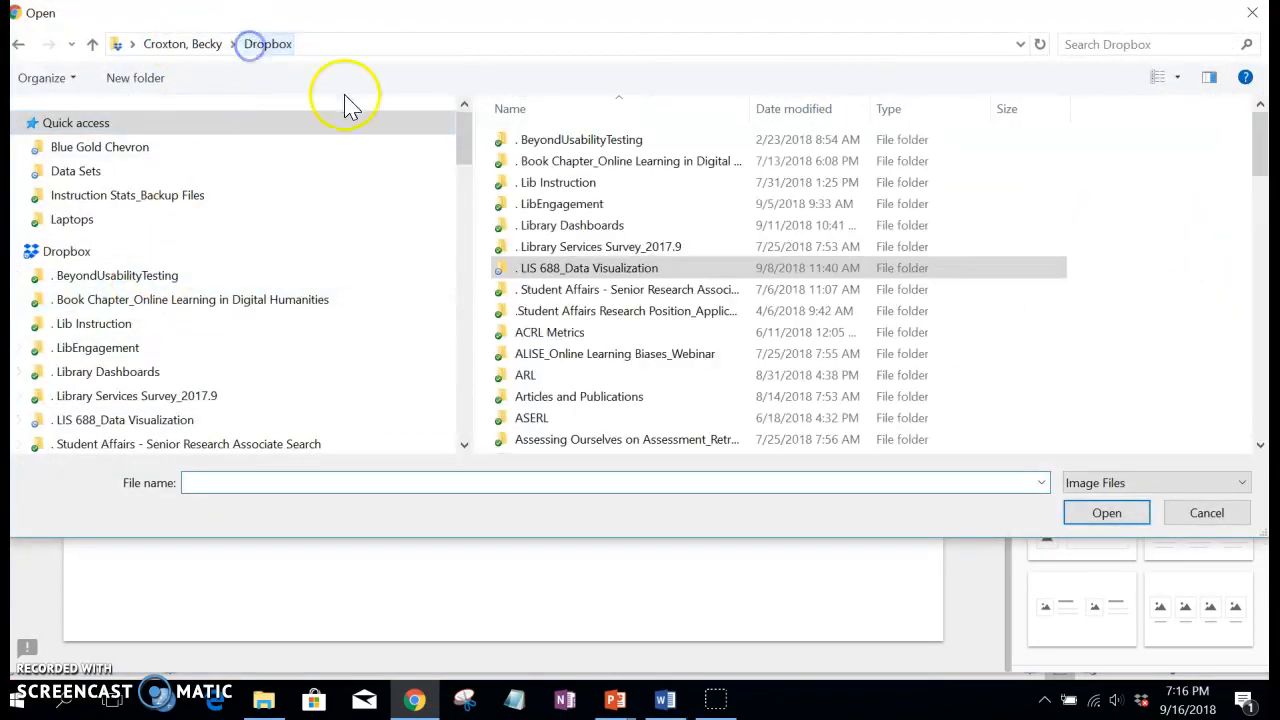
drag(1260, 134, 1236, 412)
click(548, 337)
click(1110, 516)
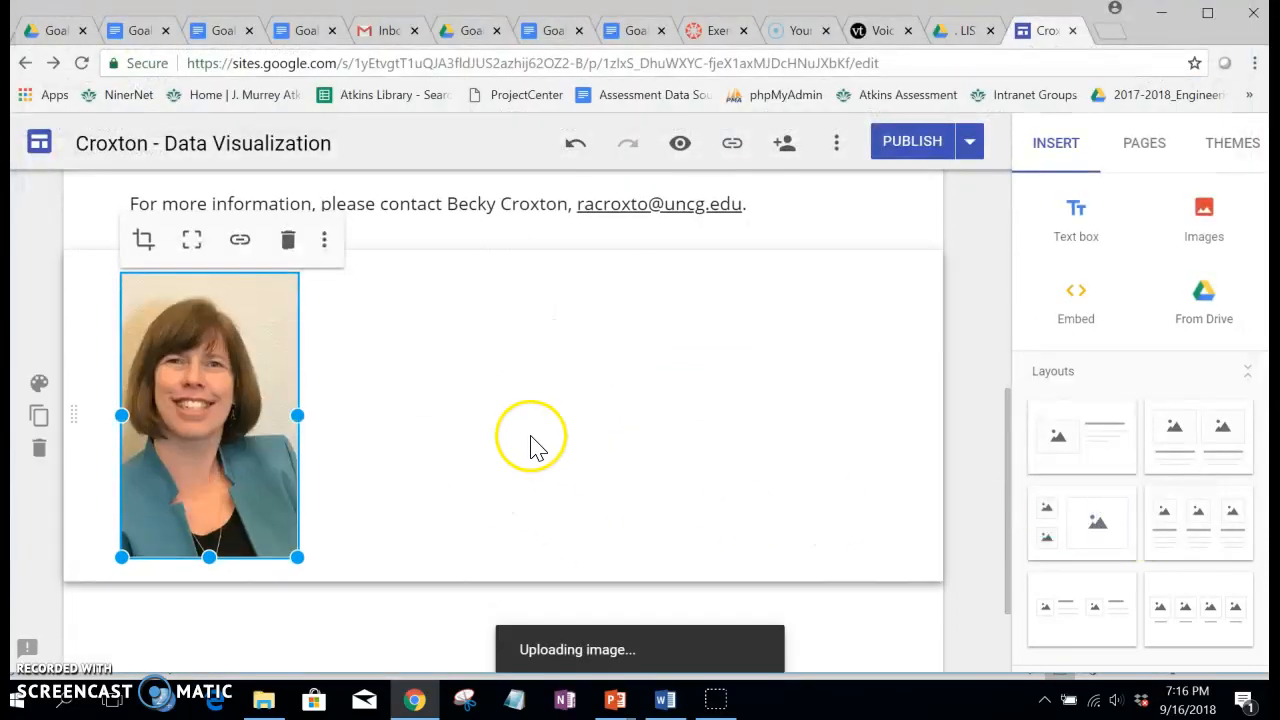
click(489, 487)
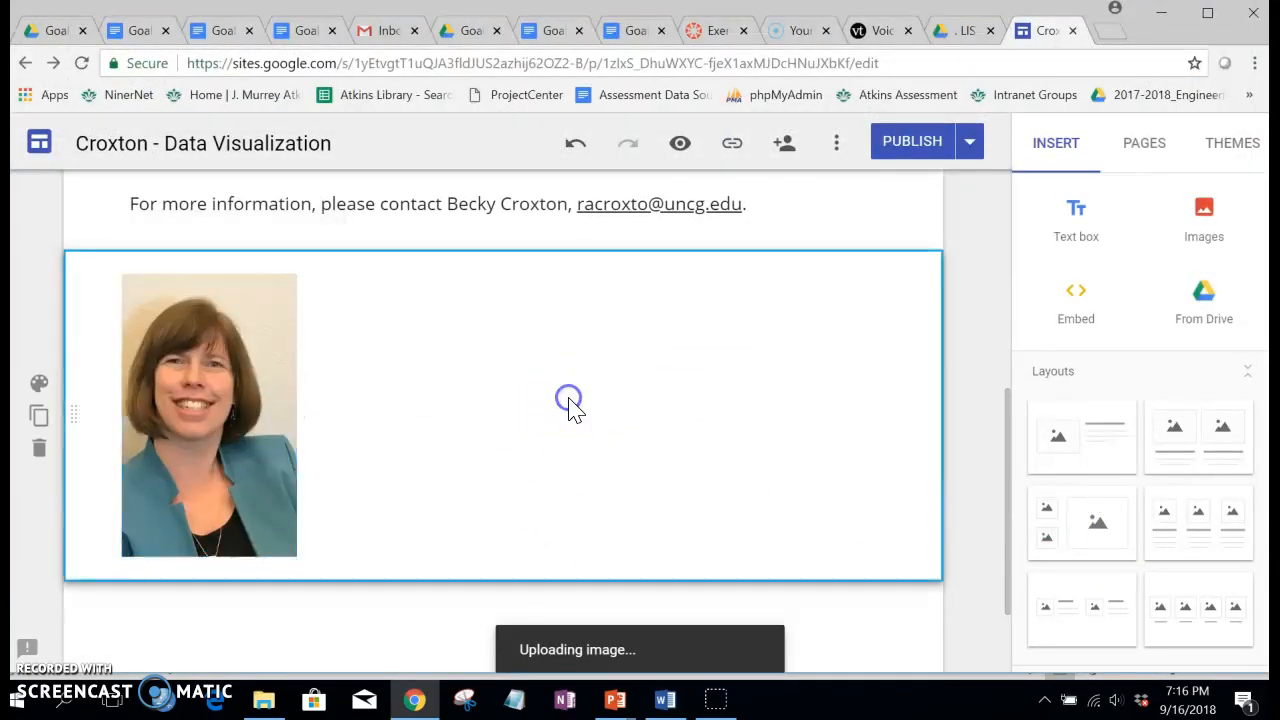
click(912, 150)
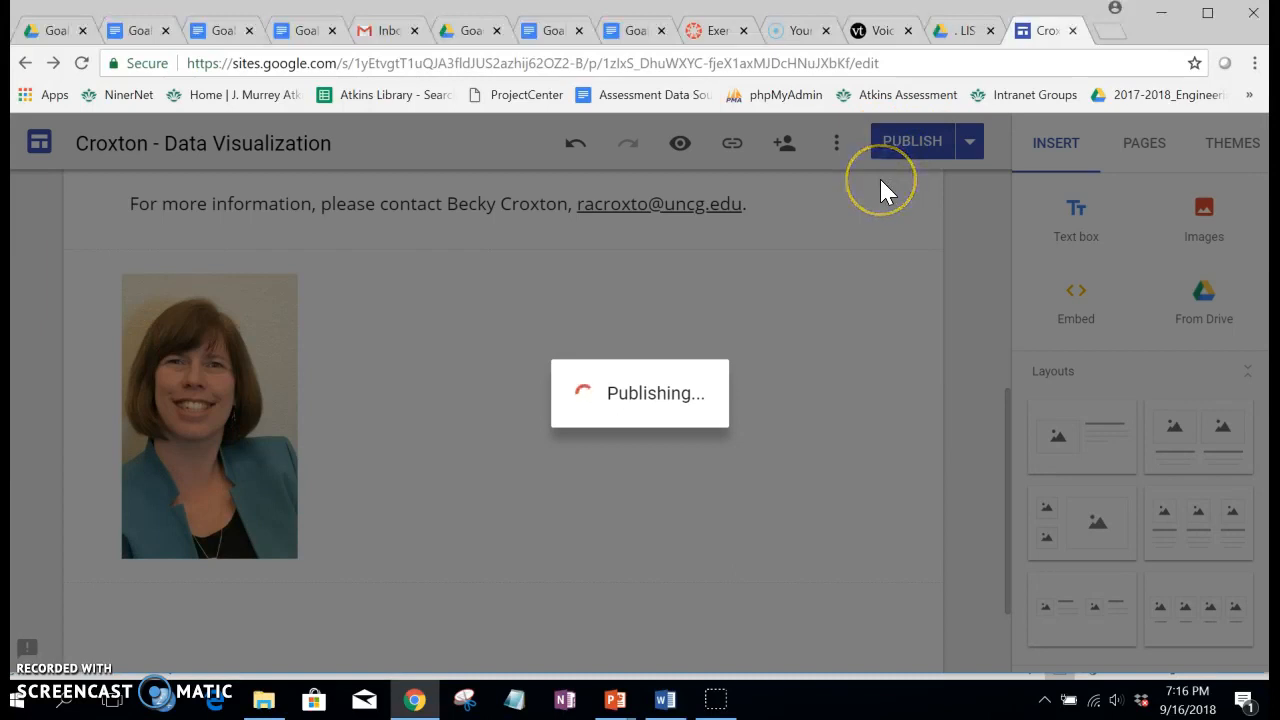
Step: Look through the Data Plan, Infographic, Dashboards and Presentation pages using the site navigation
scroll(810, 420, up, 5)
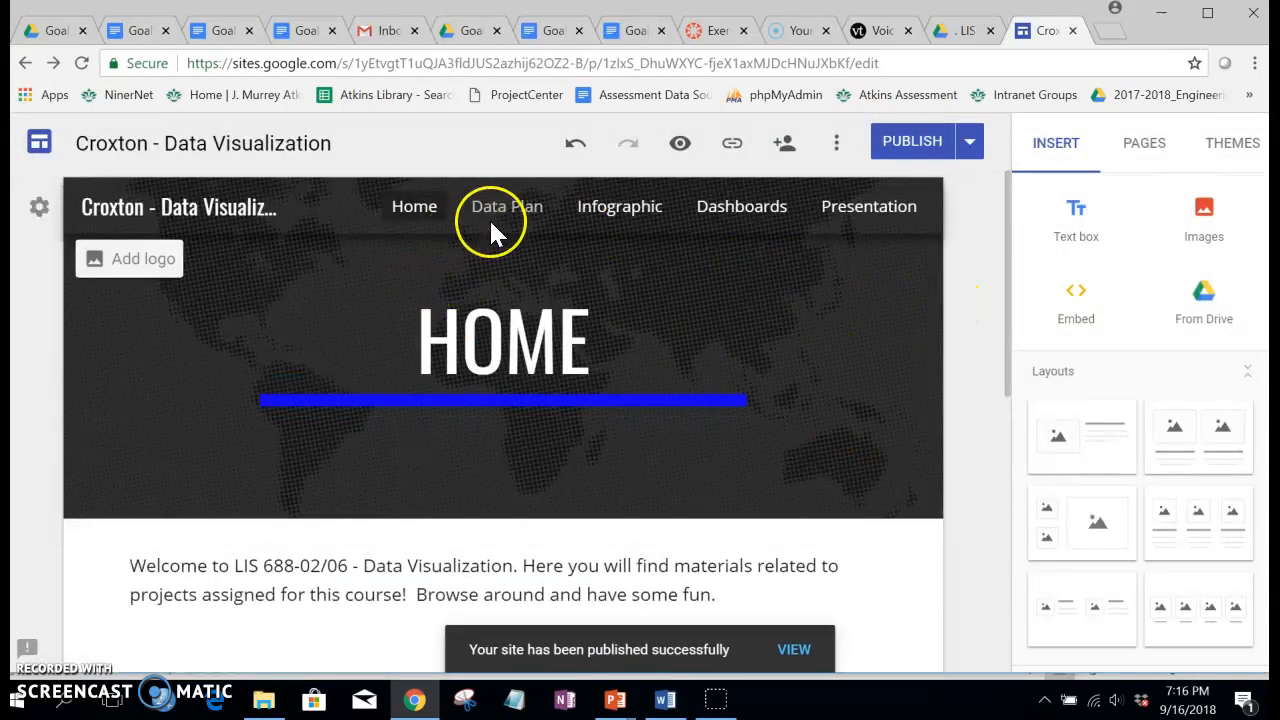
click(518, 222)
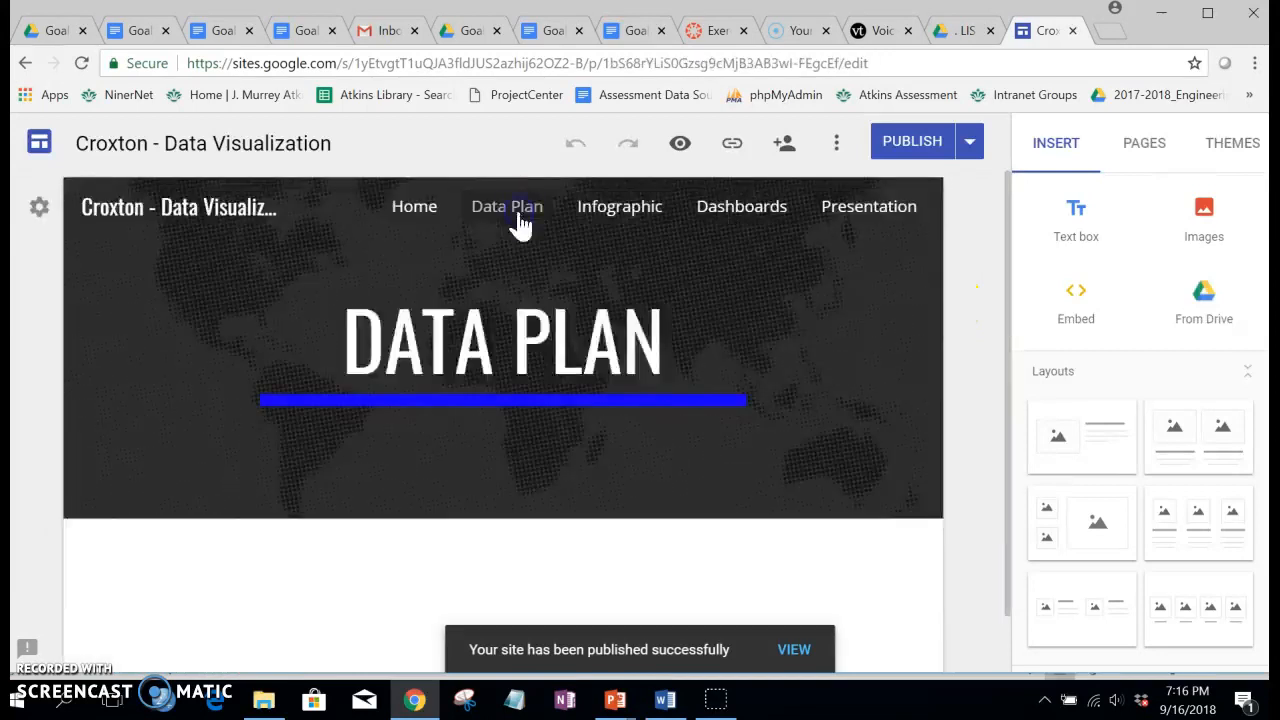
click(610, 228)
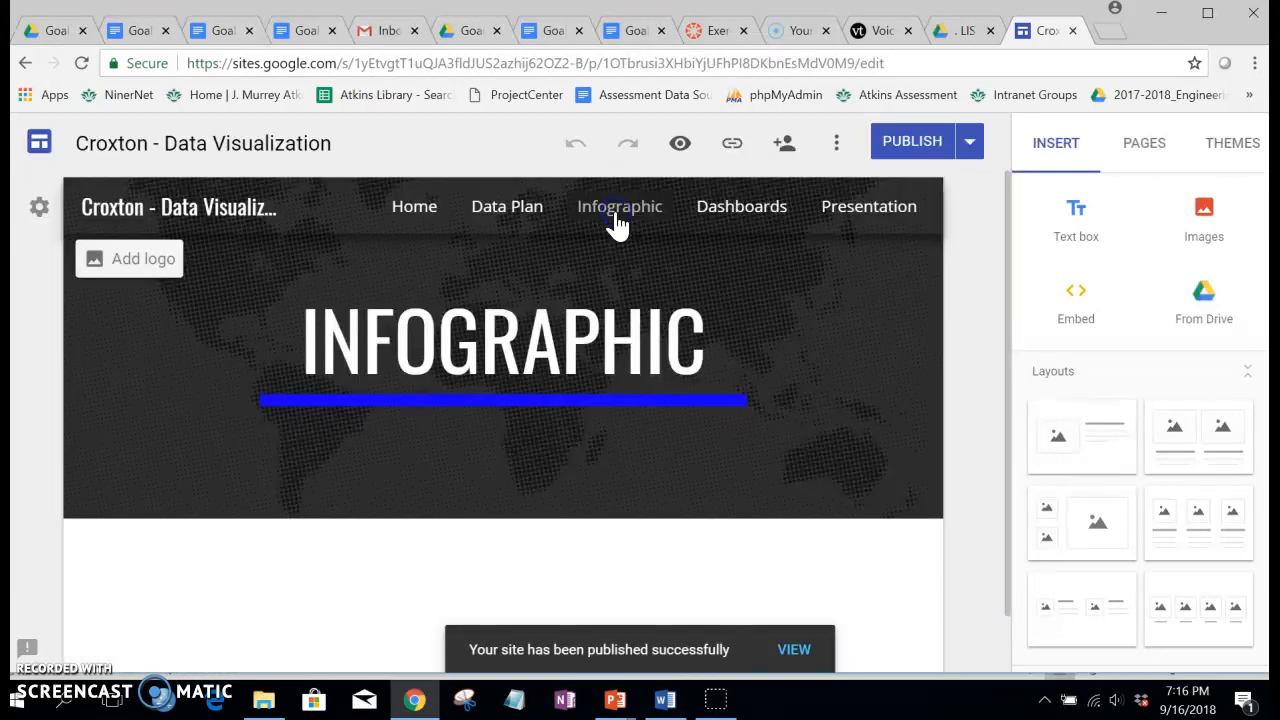
click(668, 222)
click(720, 207)
click(830, 207)
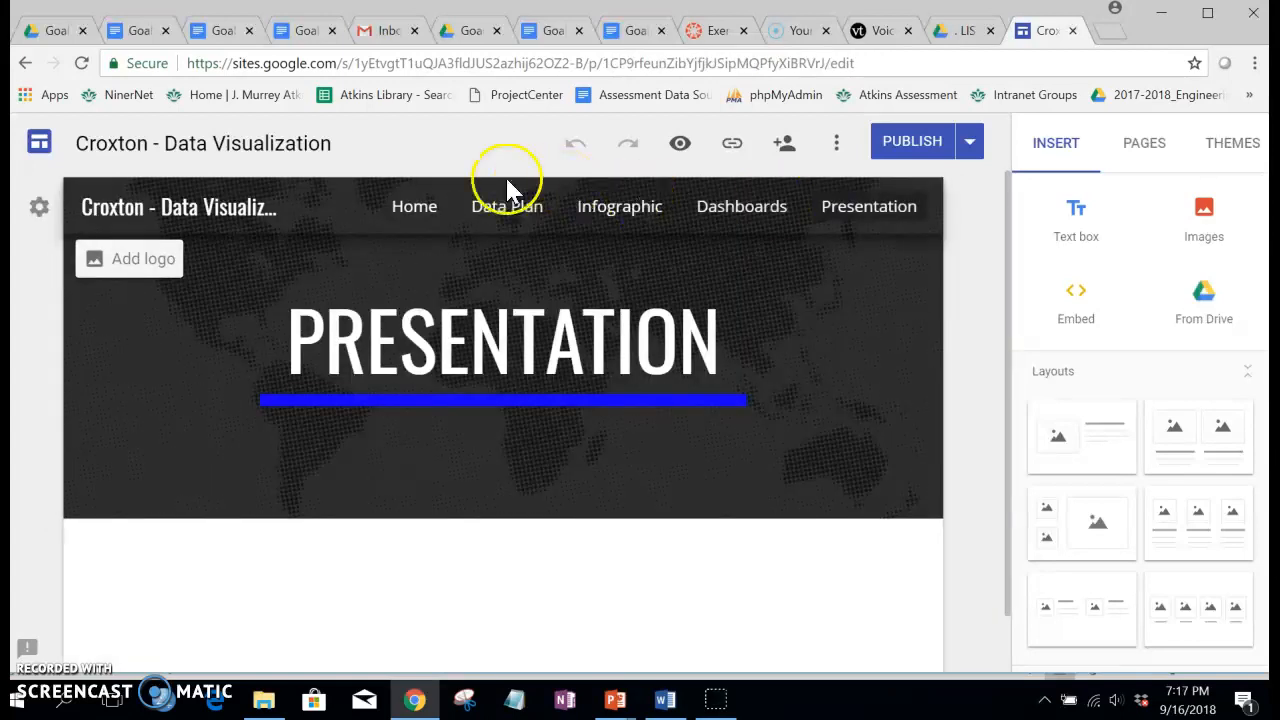
click(400, 478)
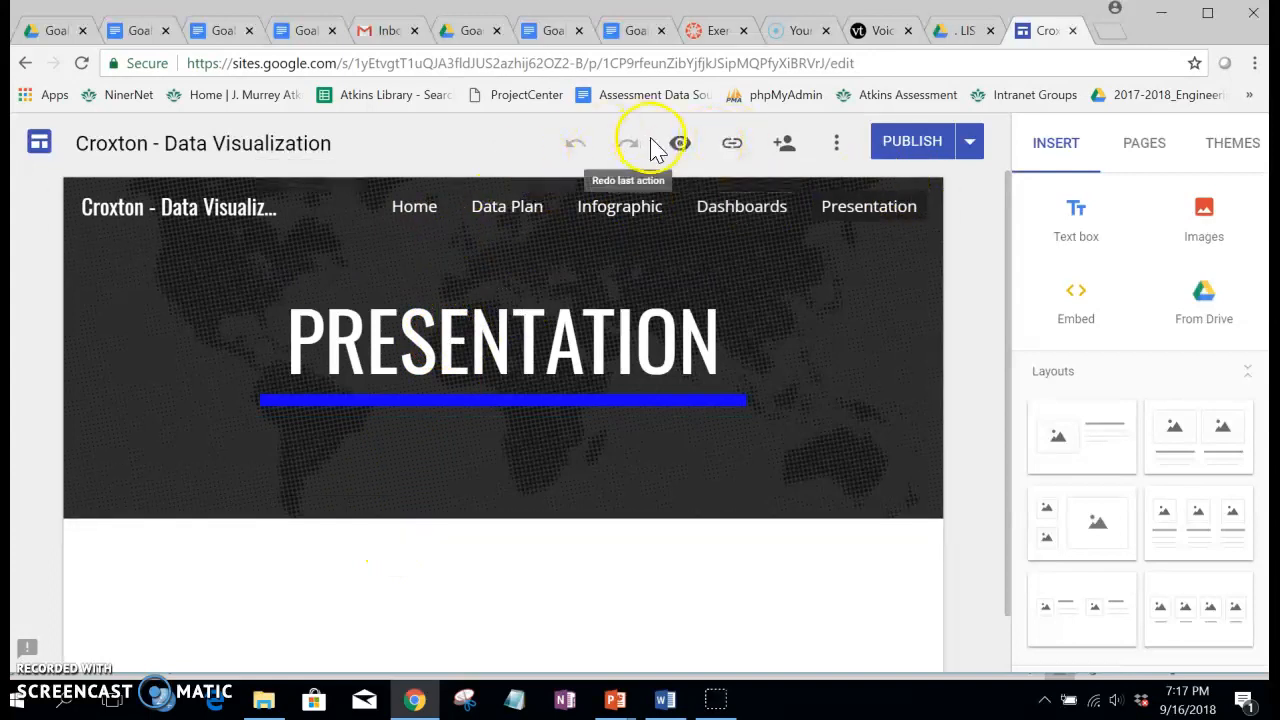
Step: In the sharing options, set the published version so that anyone at UNCG can find and view it, and save
click(785, 150)
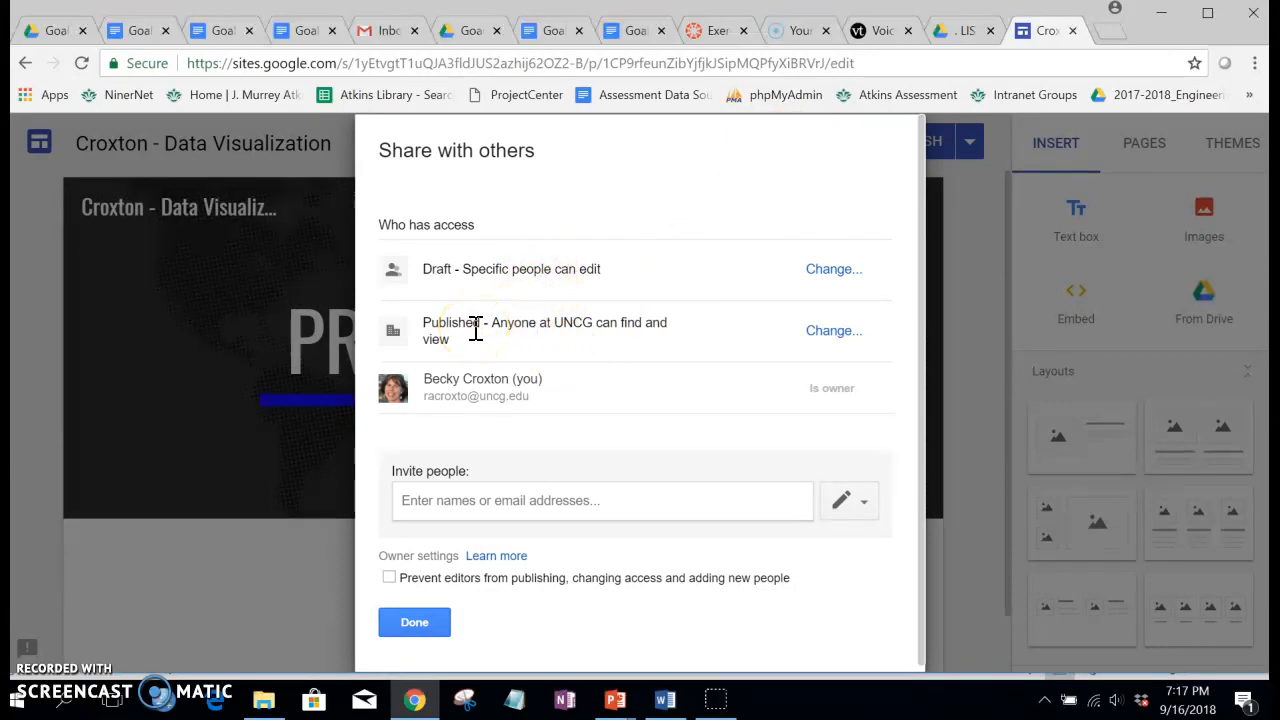
click(833, 331)
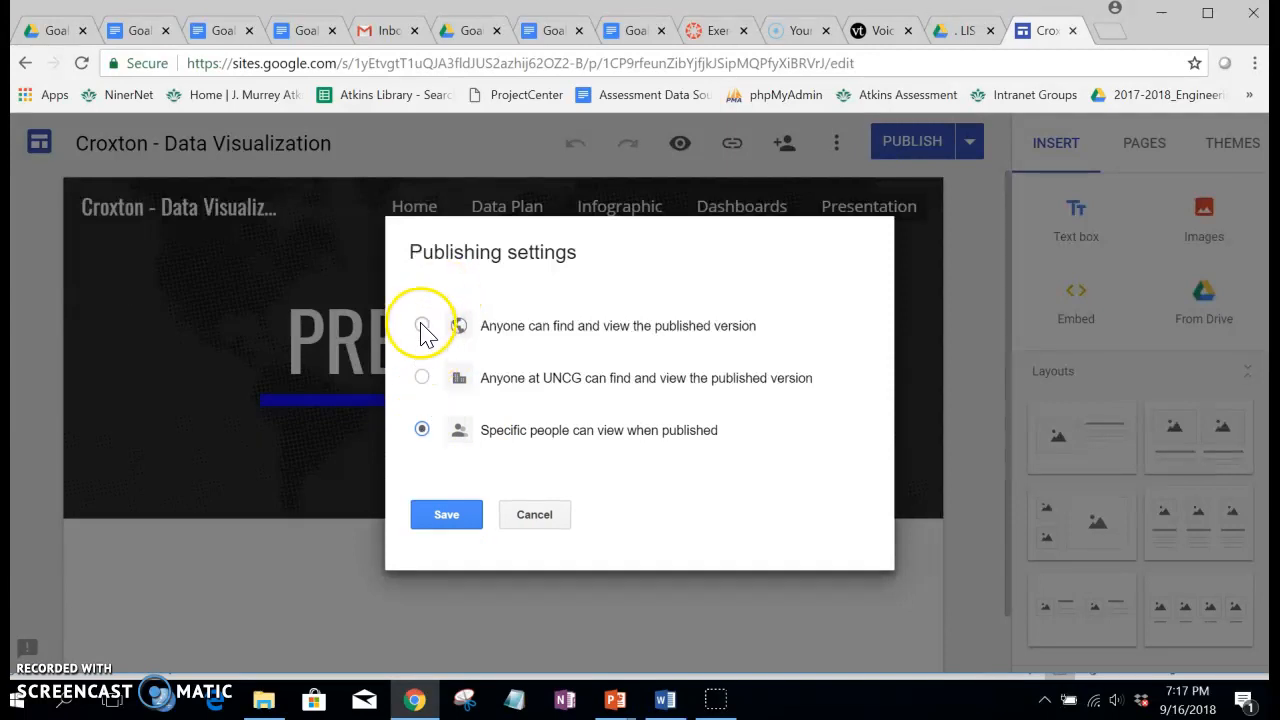
click(422, 378)
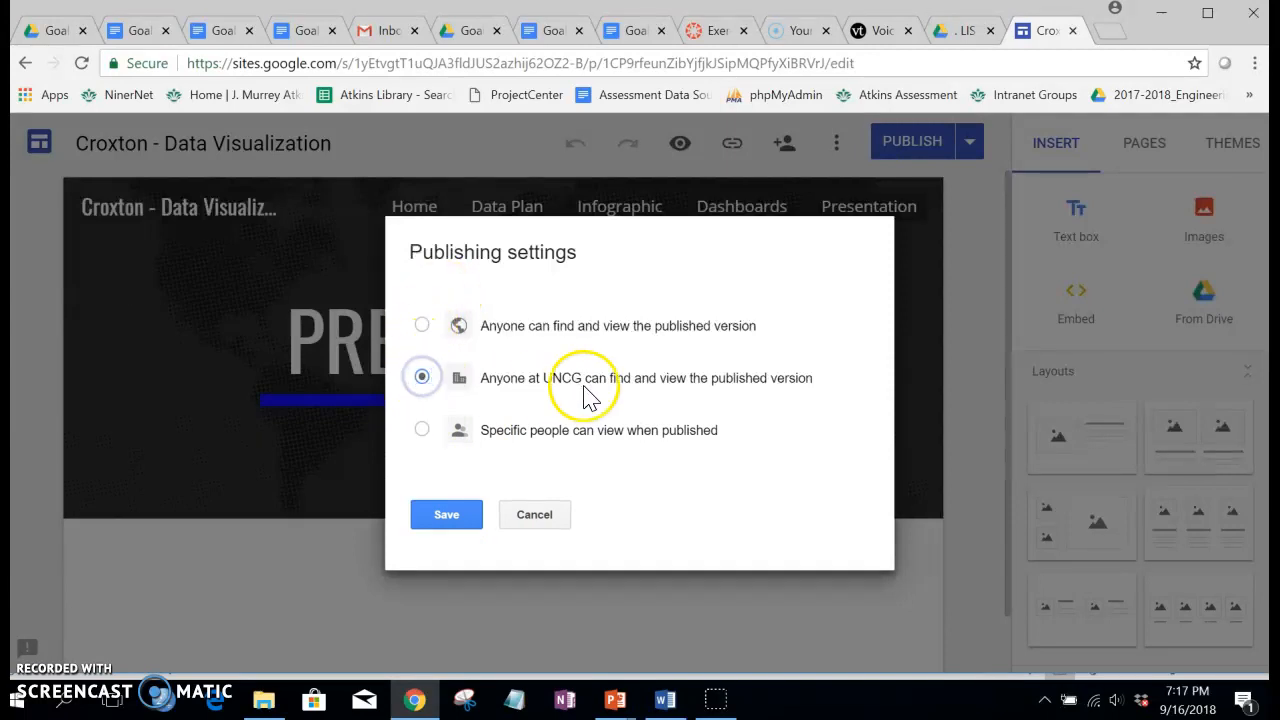
click(444, 530)
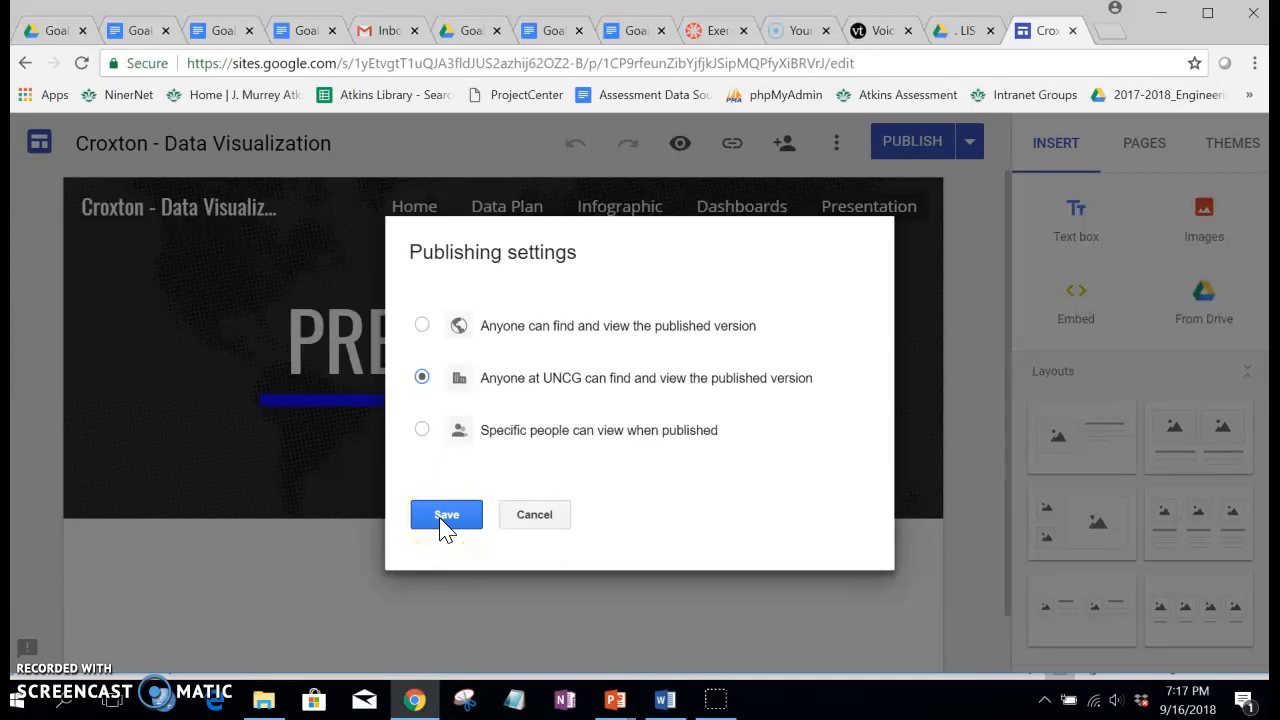
click(441, 528)
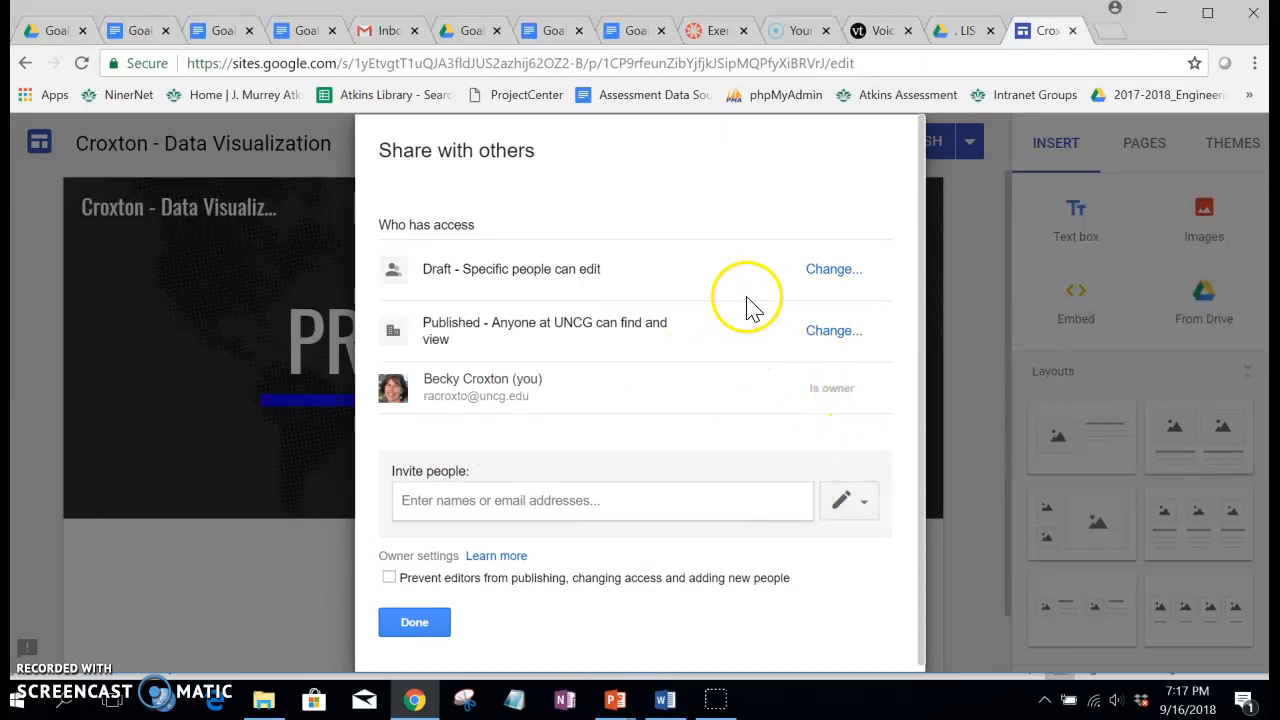
click(834, 270)
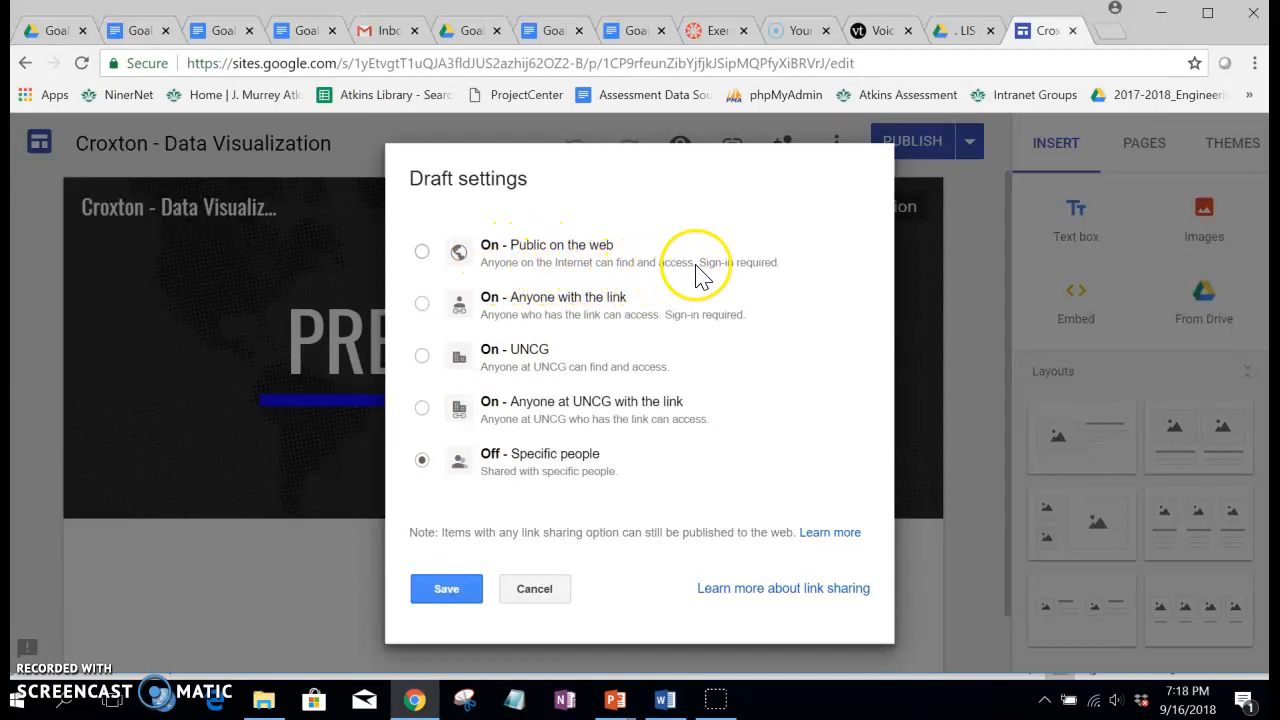
click(422, 251)
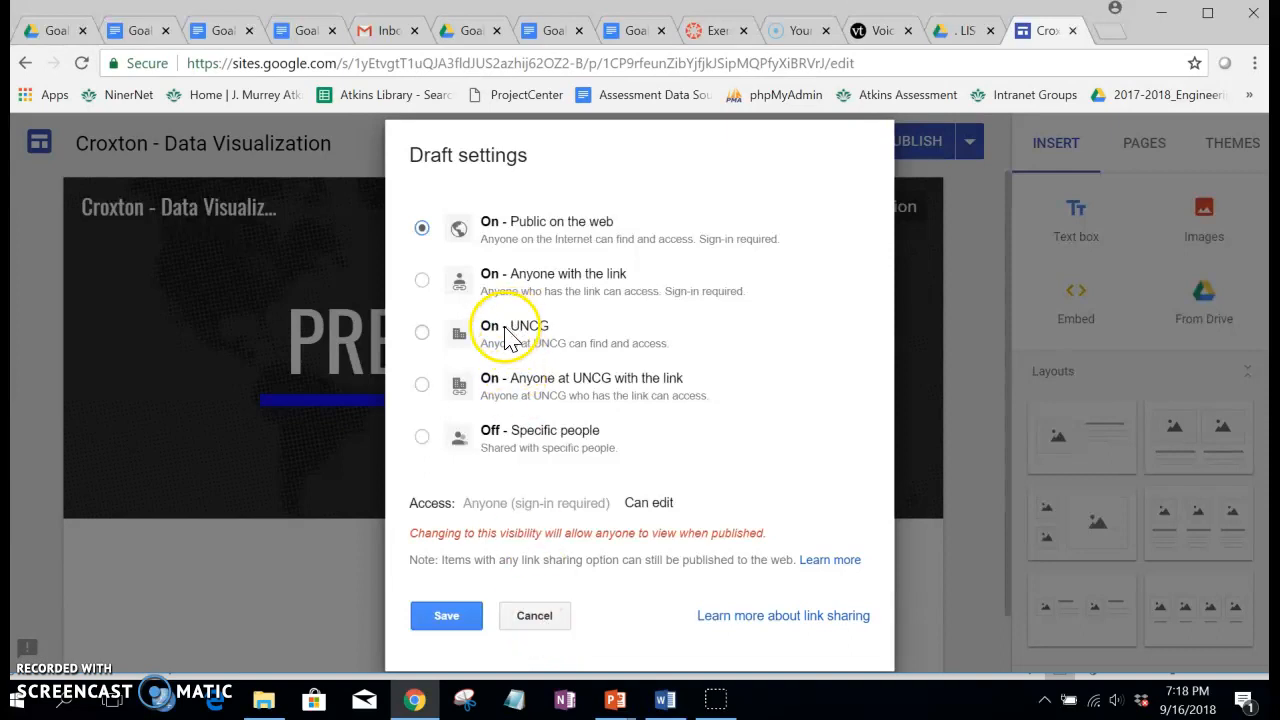
click(534, 618)
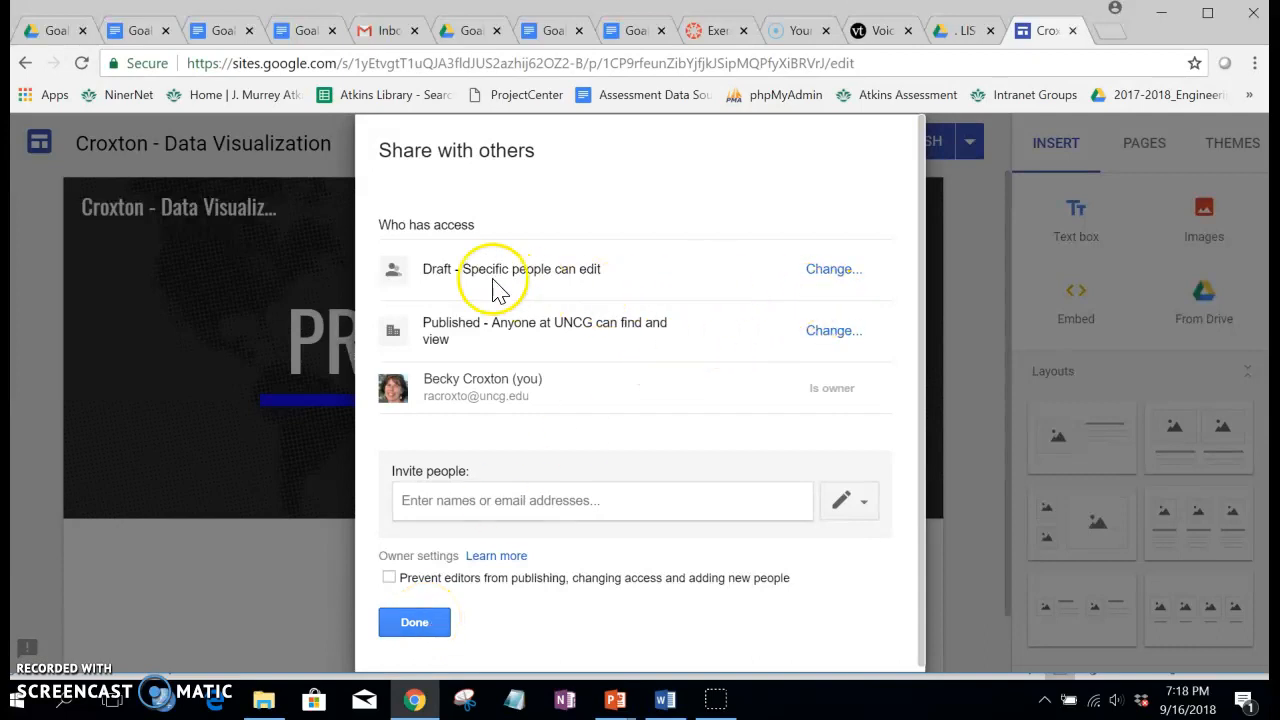
Step: Close the sharing options and look through the Dashboards, Infographic and Data Plan pages
click(403, 630)
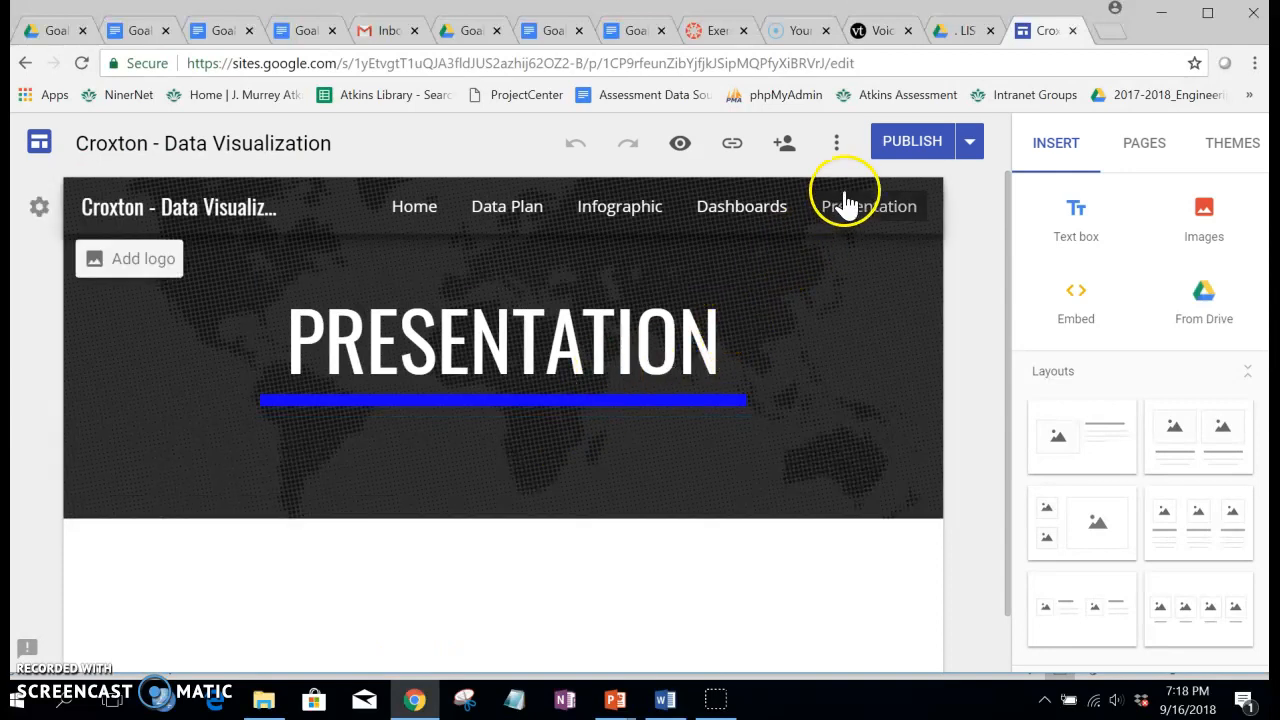
click(752, 217)
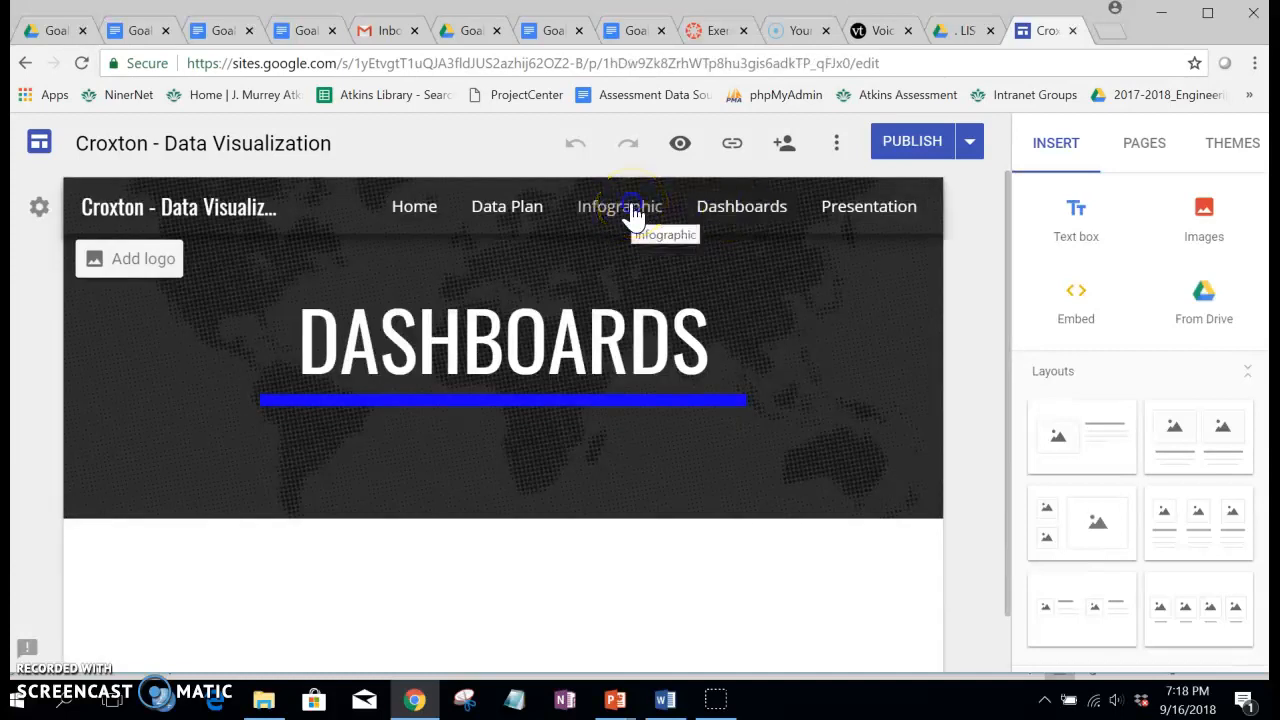
click(633, 215)
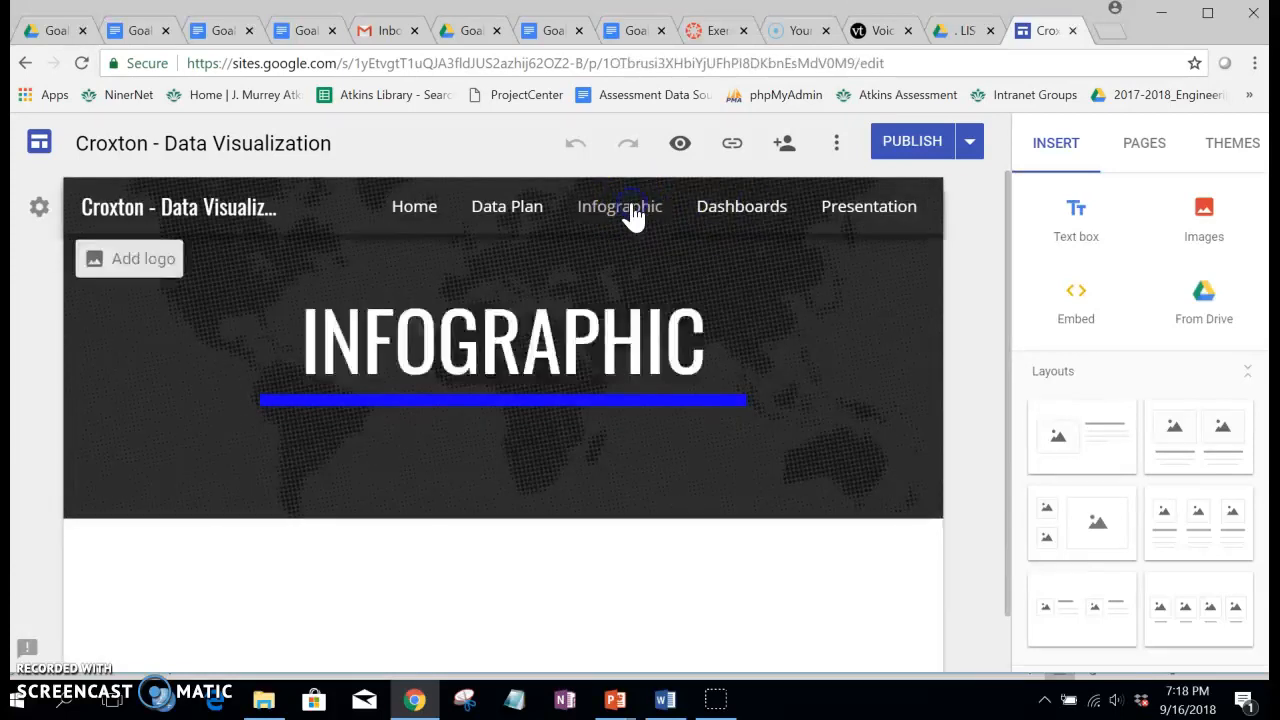
click(505, 215)
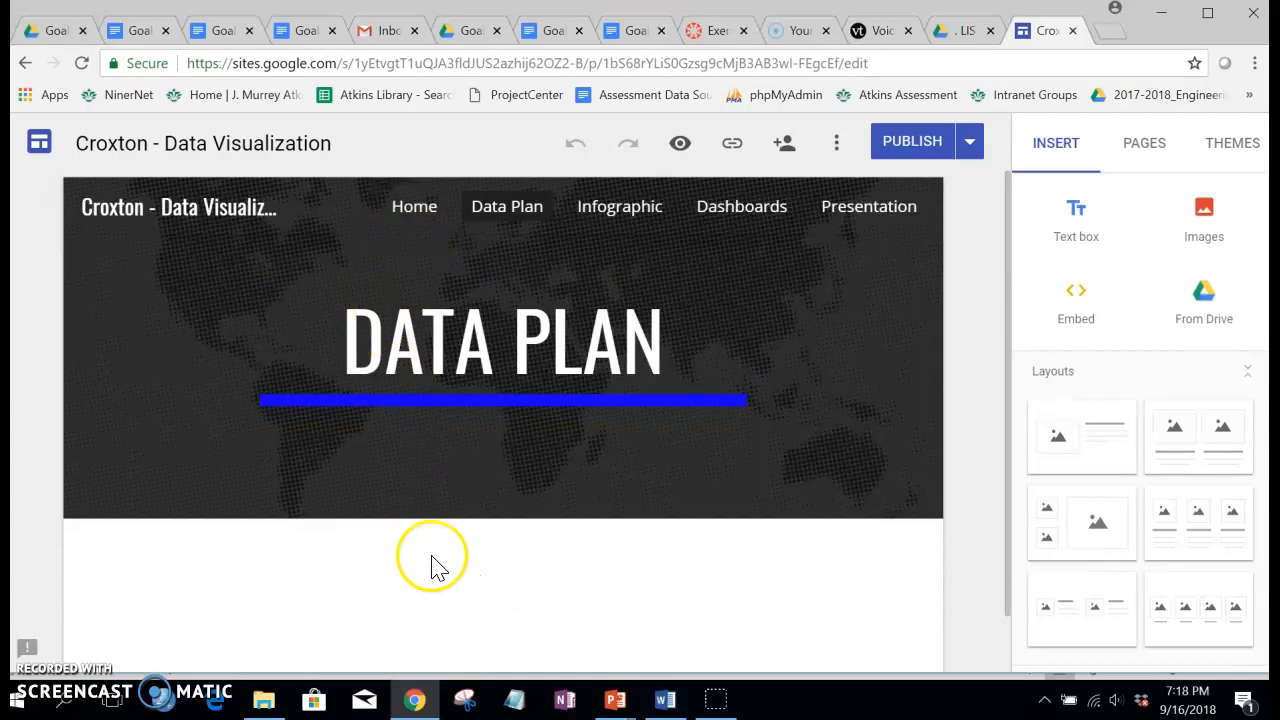
scroll(447, 577, down, 1)
scroll(471, 557, up, 1)
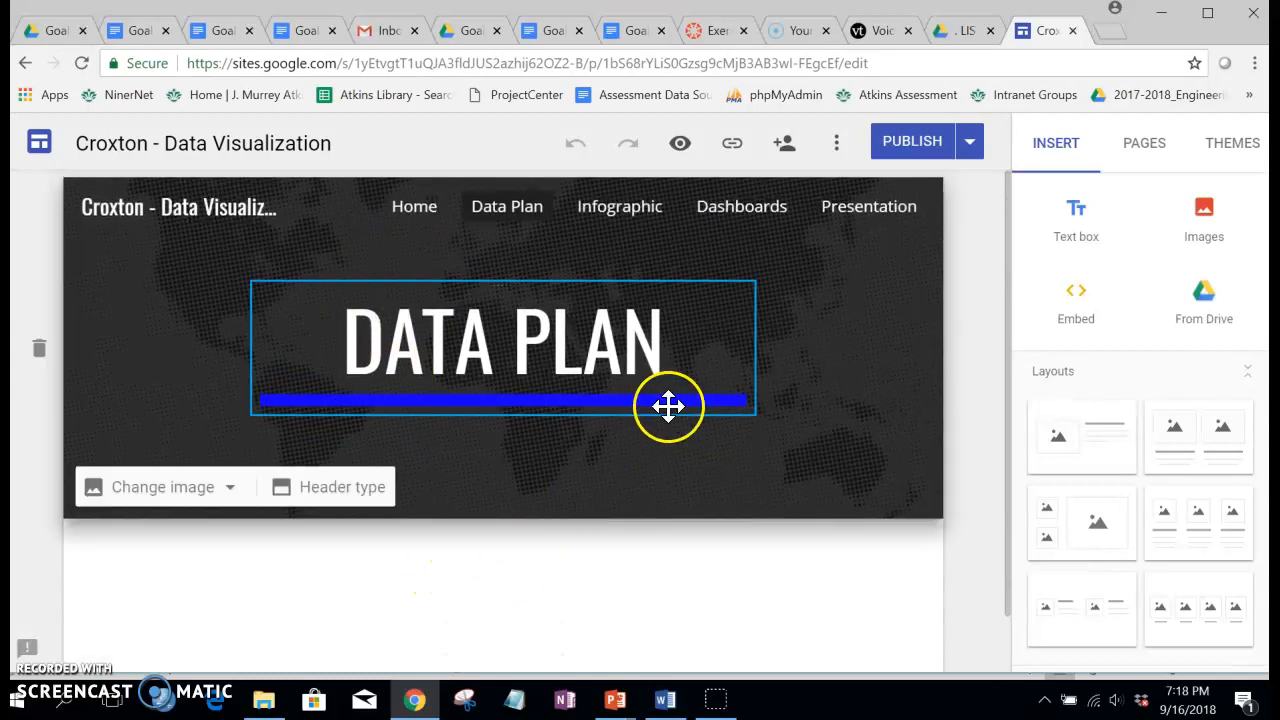
Step: Copy the published site link of the Data Plan page to the clipboard
click(731, 145)
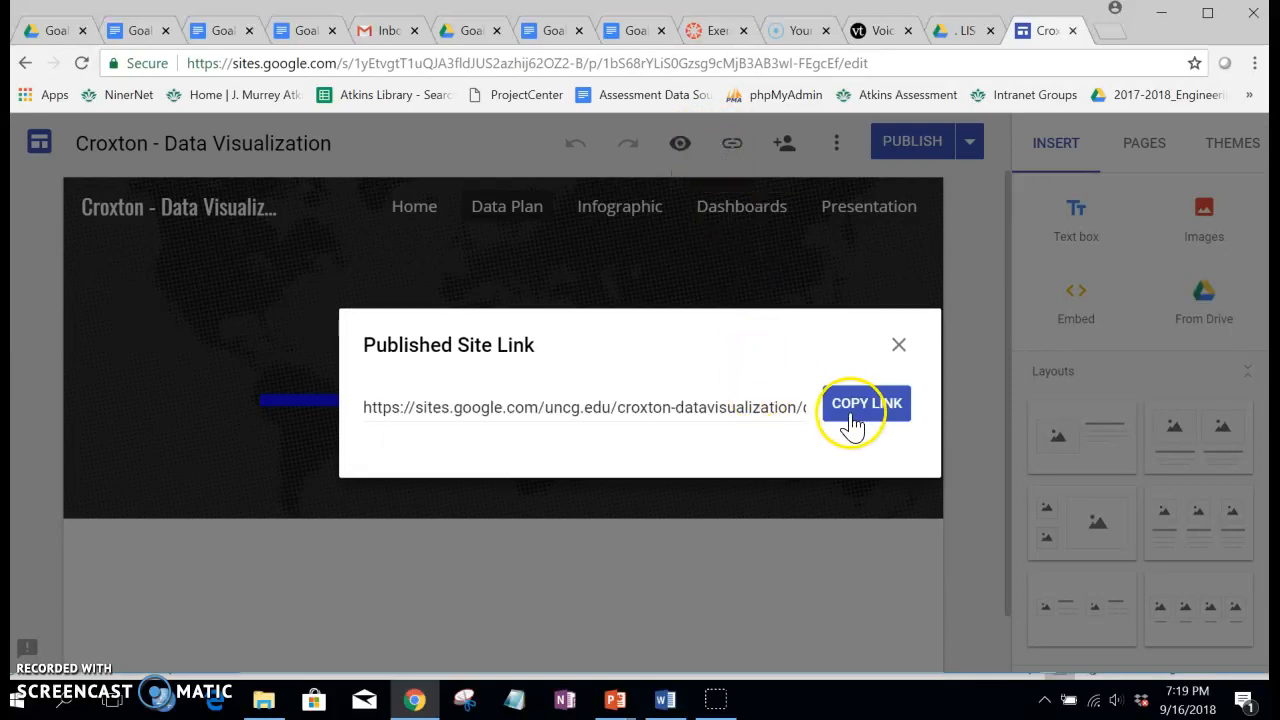
click(855, 410)
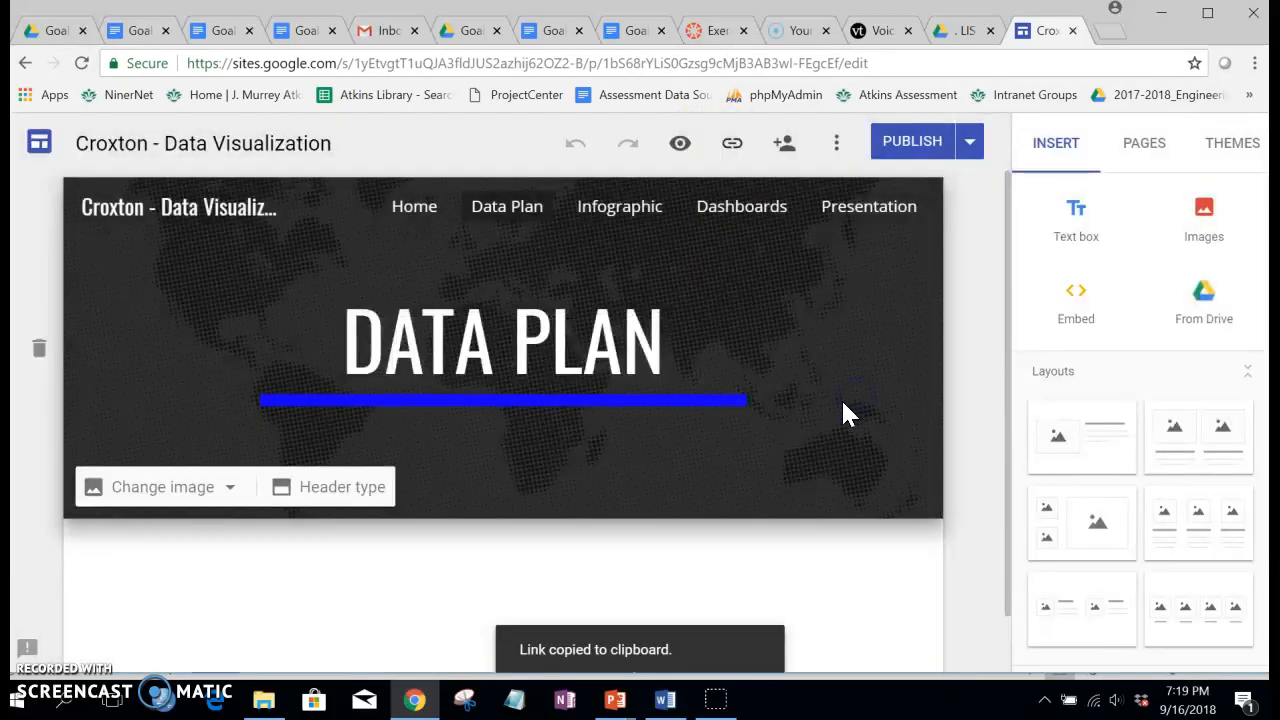
click(735, 146)
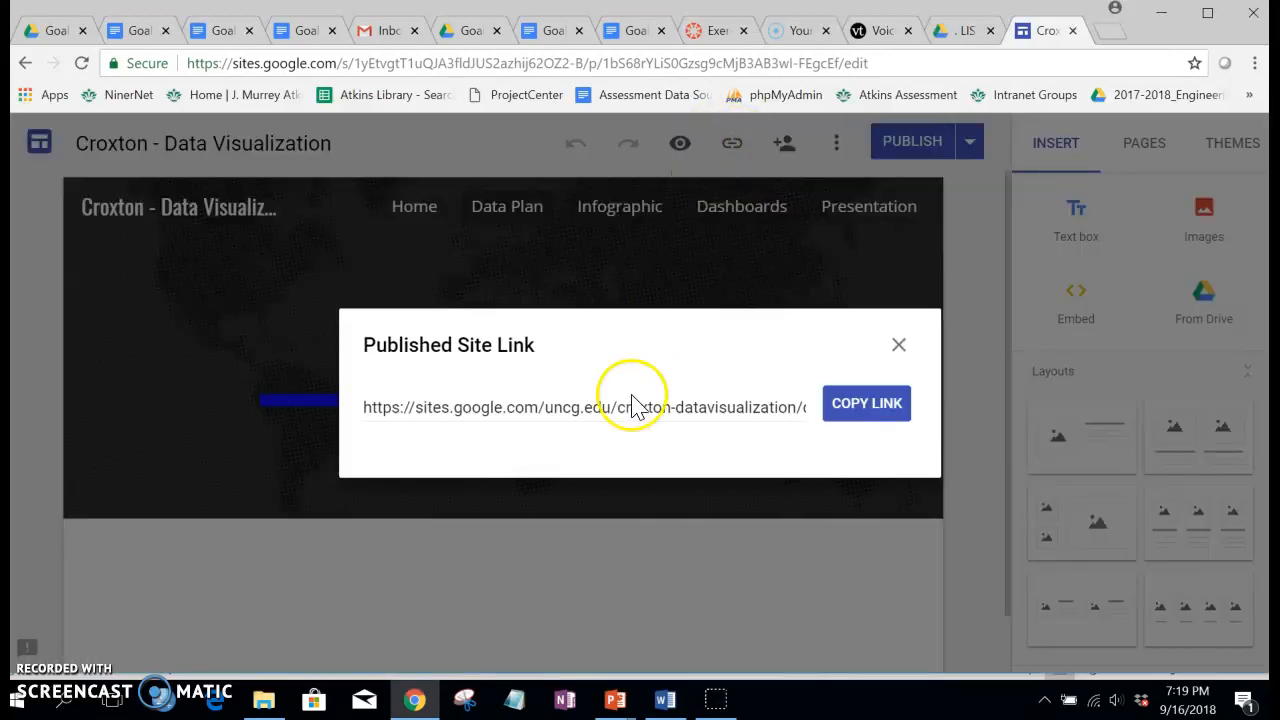
click(860, 404)
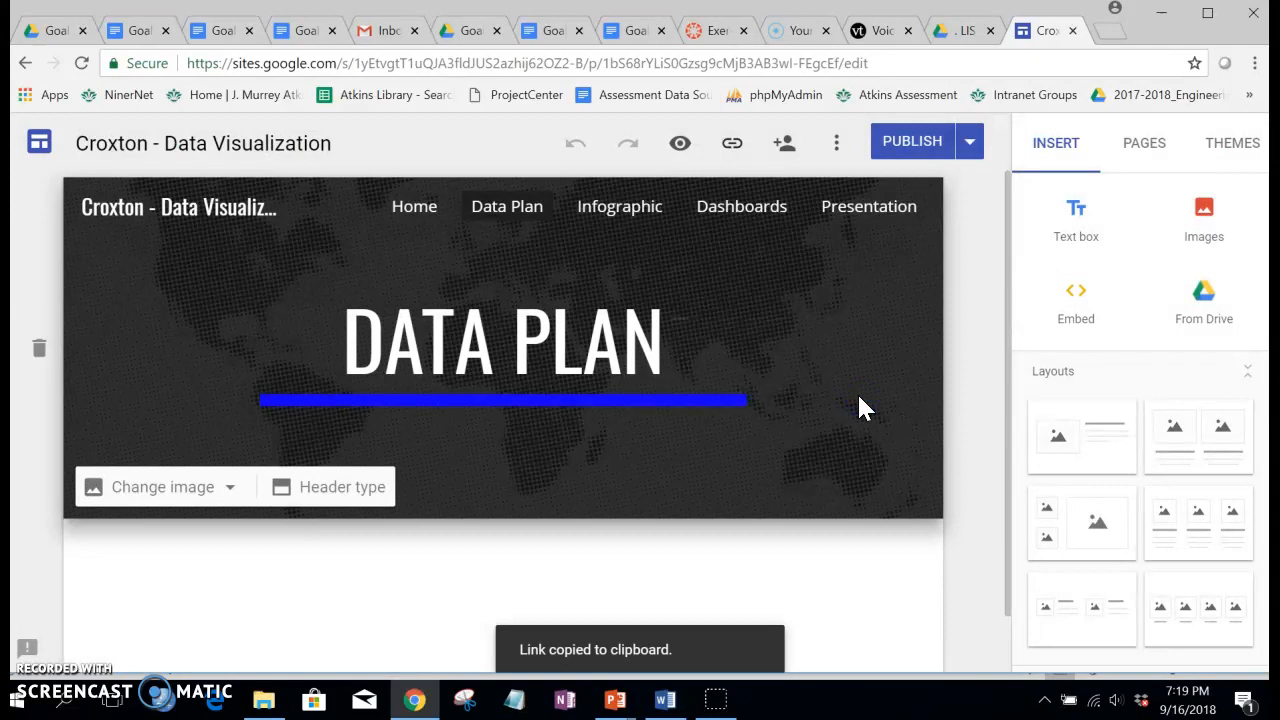
click(563, 418)
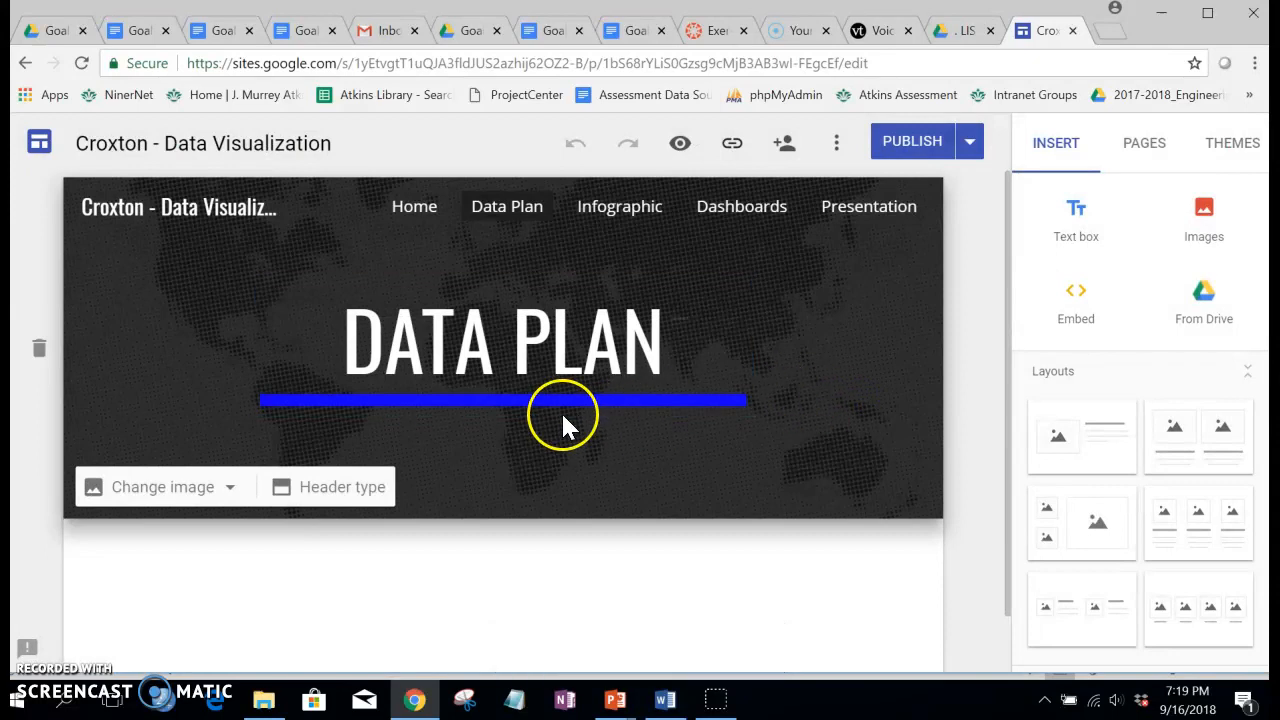